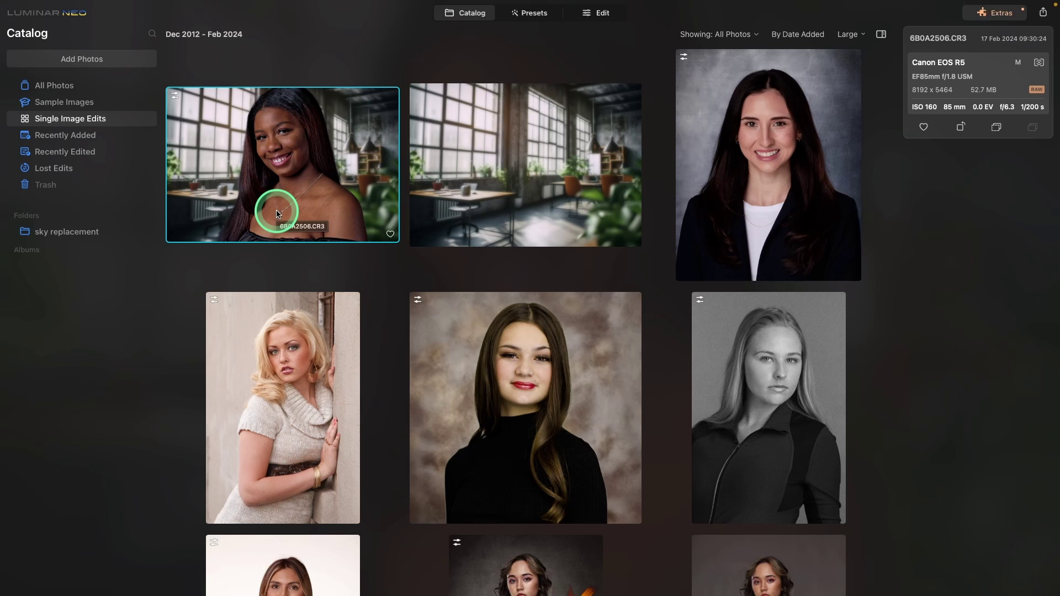
Step: Open the portrait of the girl in the black turtleneck and compare its edited and original versions
scroll(324, 239, down, 1)
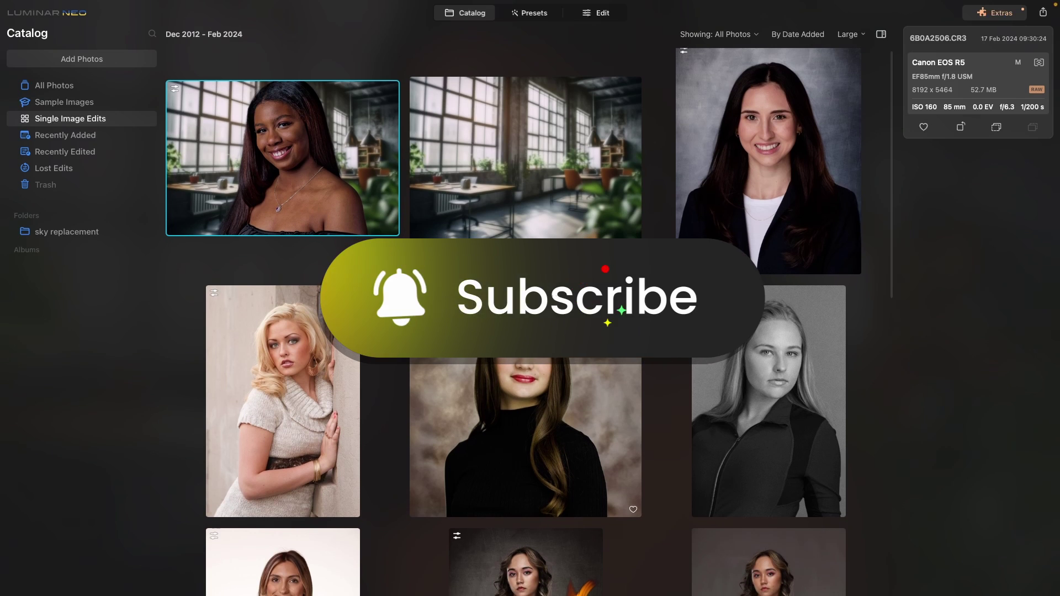
double_click(446, 466)
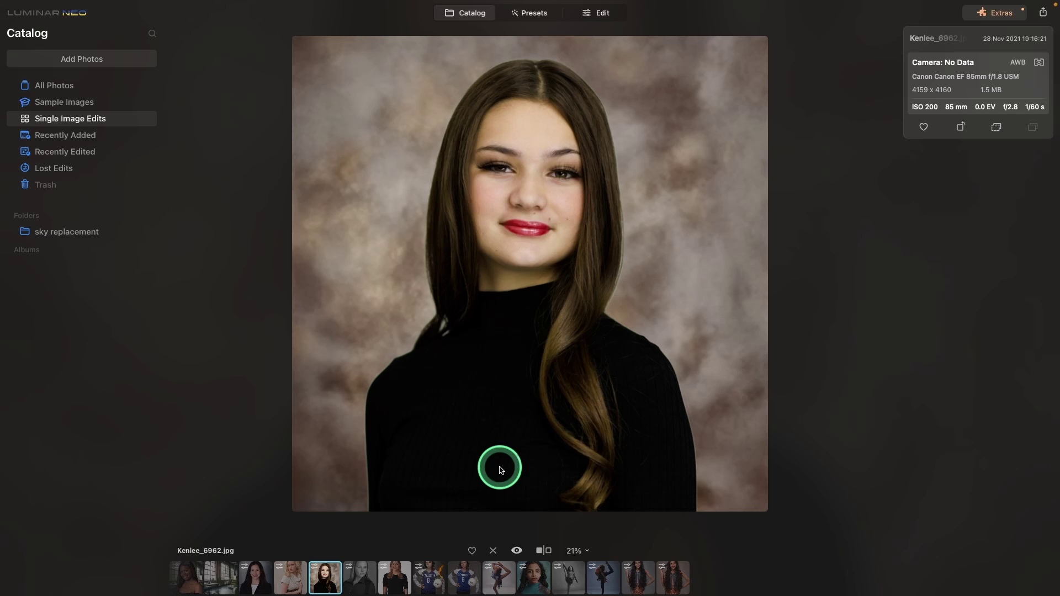
click(517, 552)
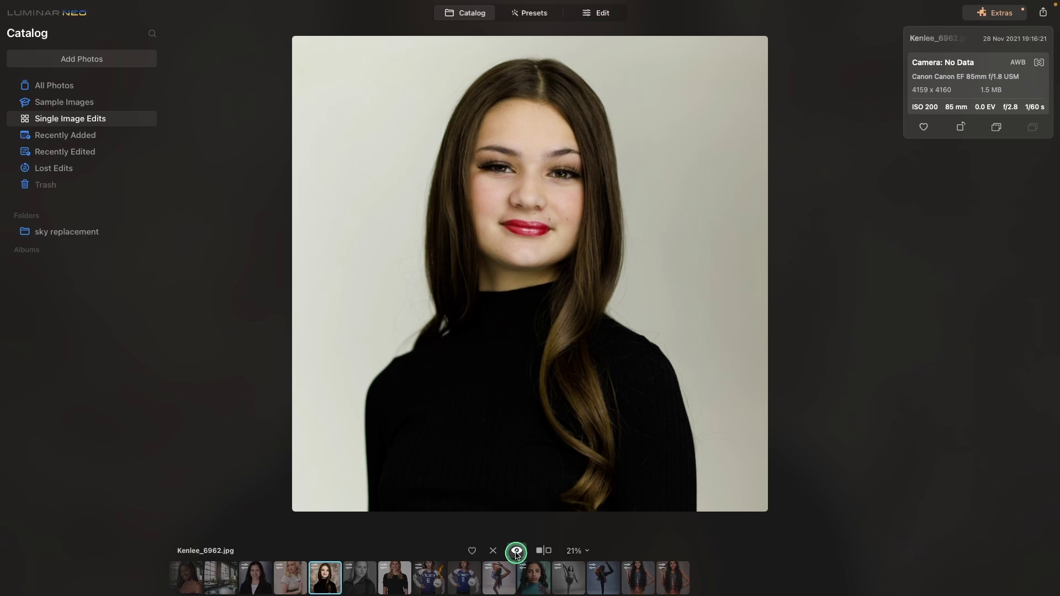
click(516, 553)
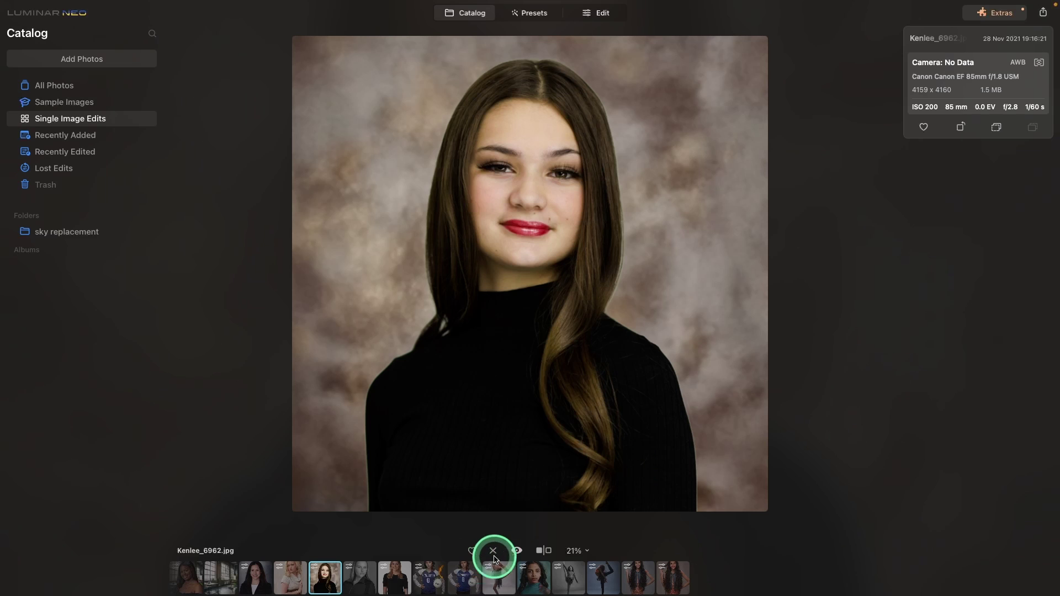
click(515, 551)
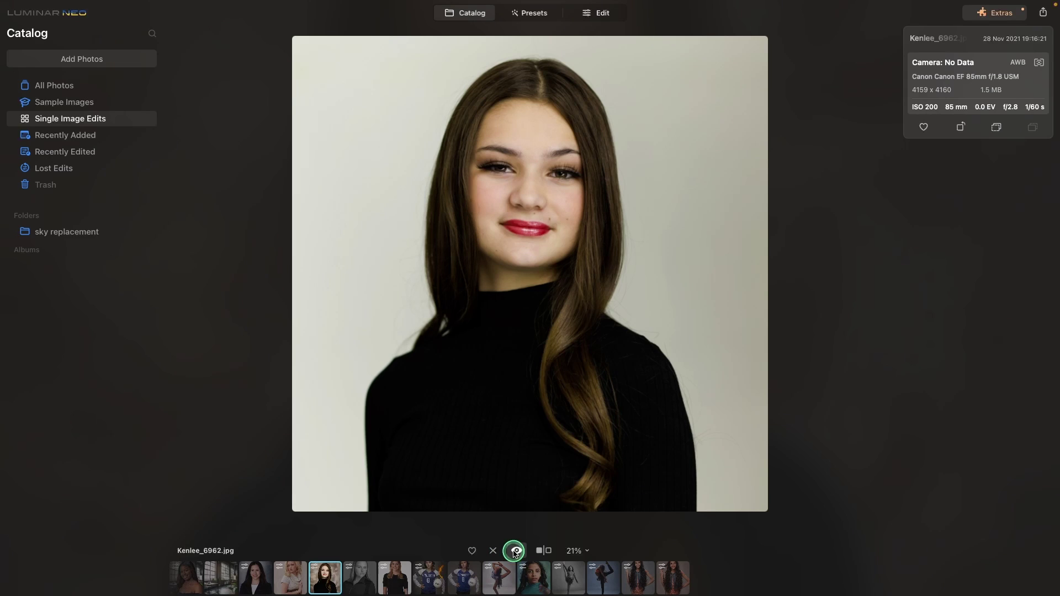
click(514, 552)
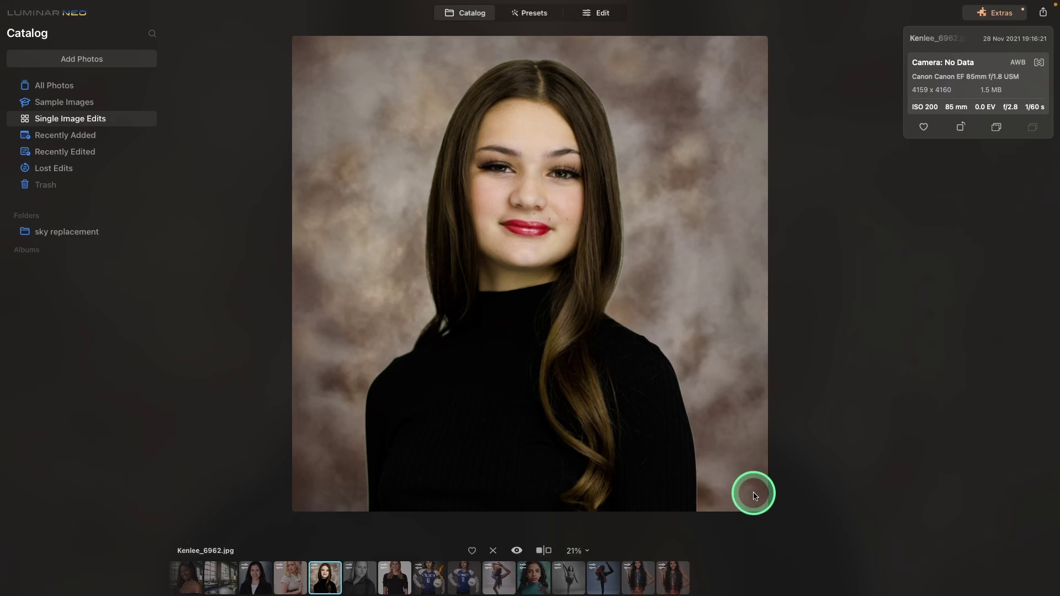
Step: Revert all adjustments on the turtleneck portrait to the original photo
click(754, 494)
right_click(478, 242)
mouse_move(508, 296)
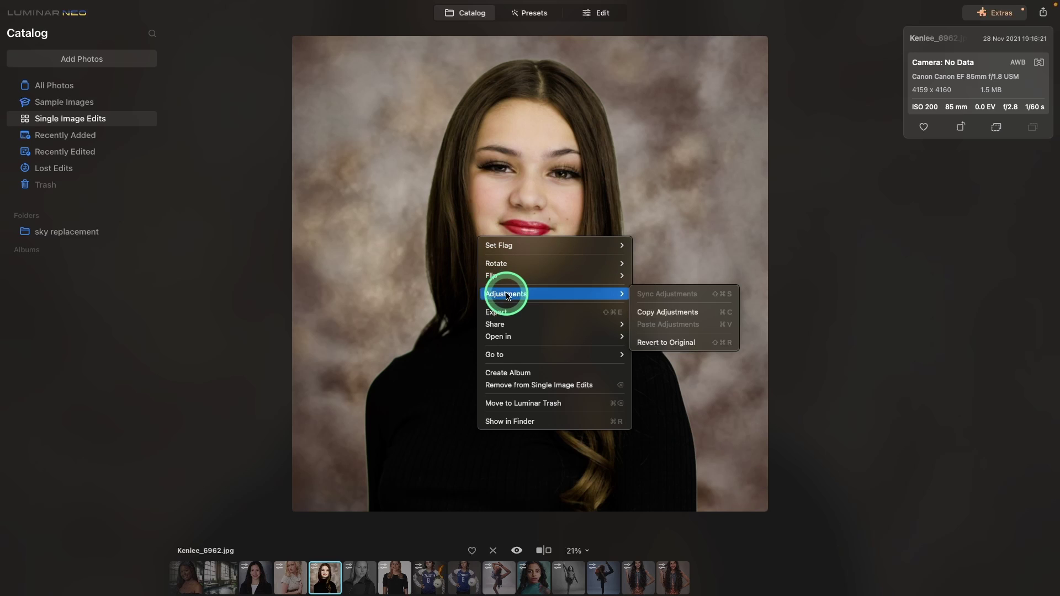
click(665, 342)
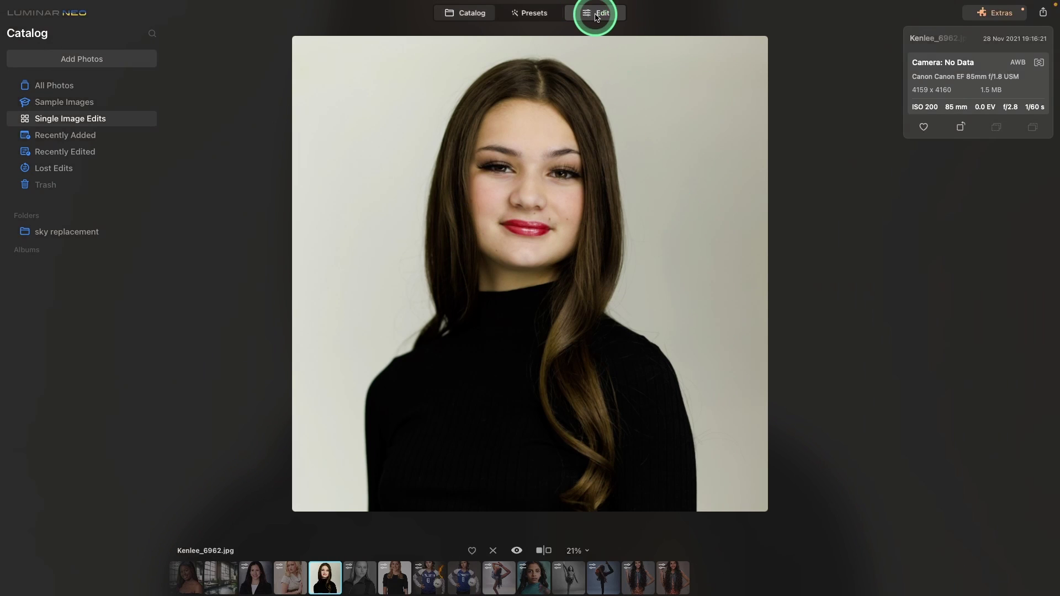
Step: Open the portrait for editing and remove its background with the Portrait Background mask in Layer Properties
click(599, 14)
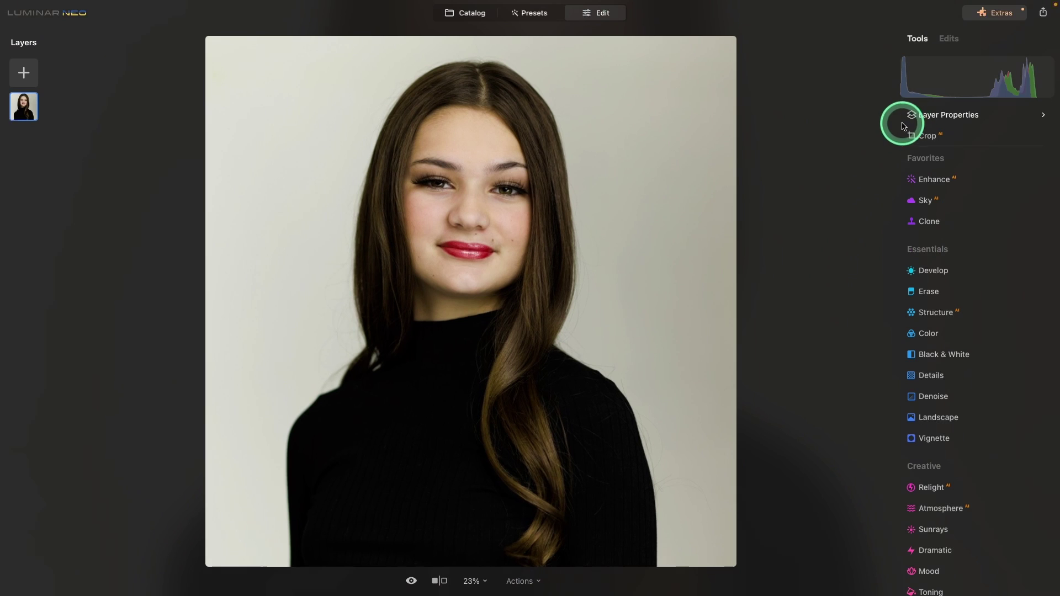
click(950, 115)
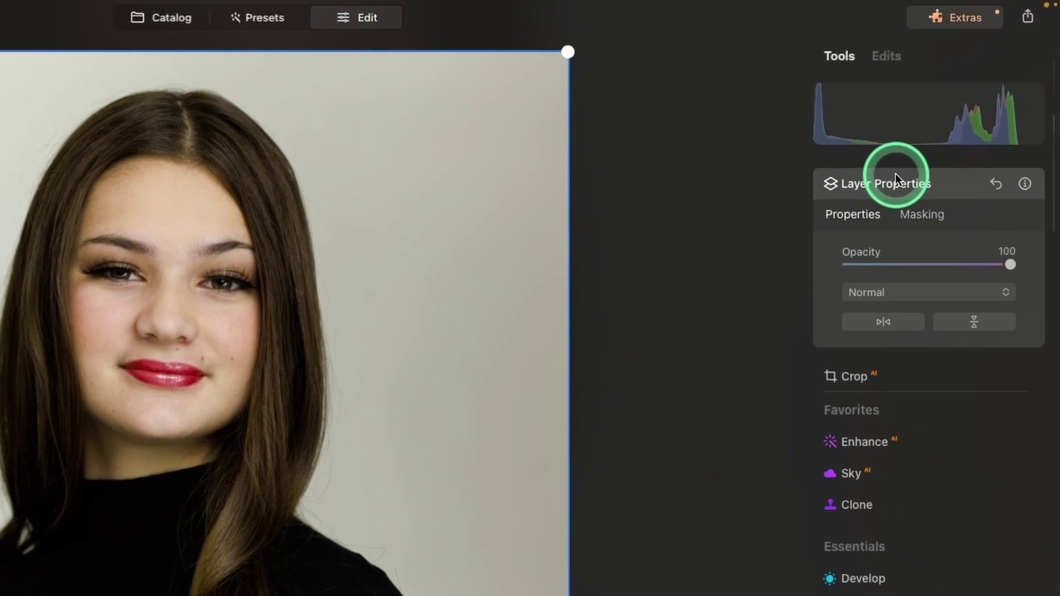
click(921, 217)
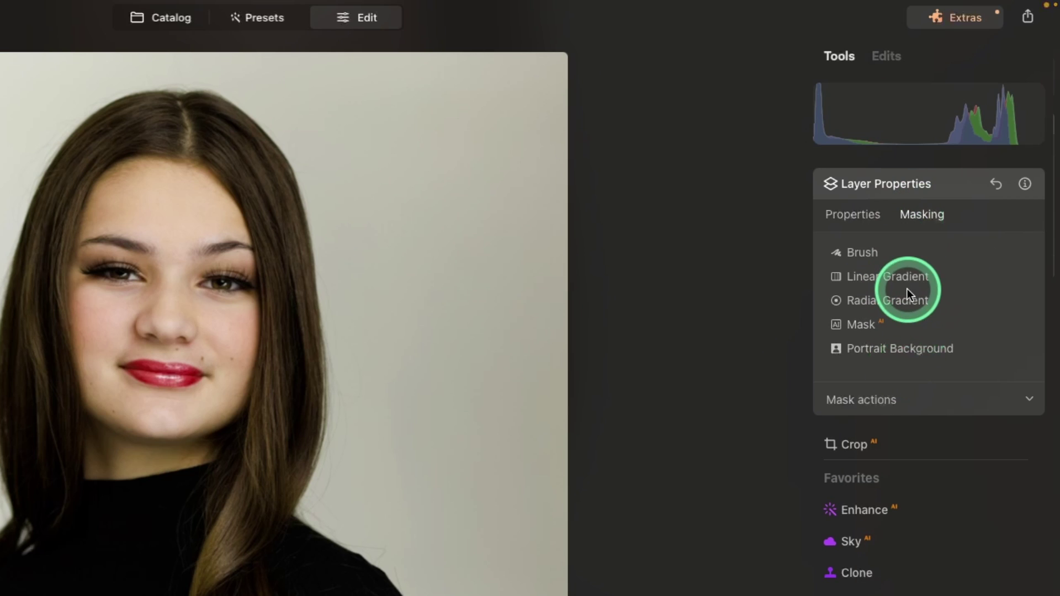
click(919, 348)
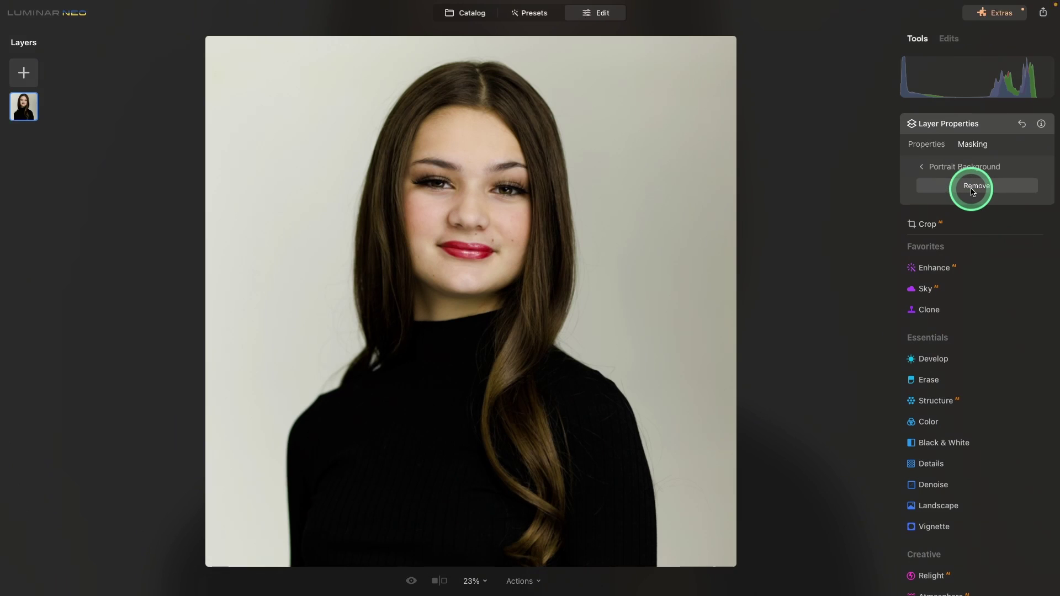
click(972, 188)
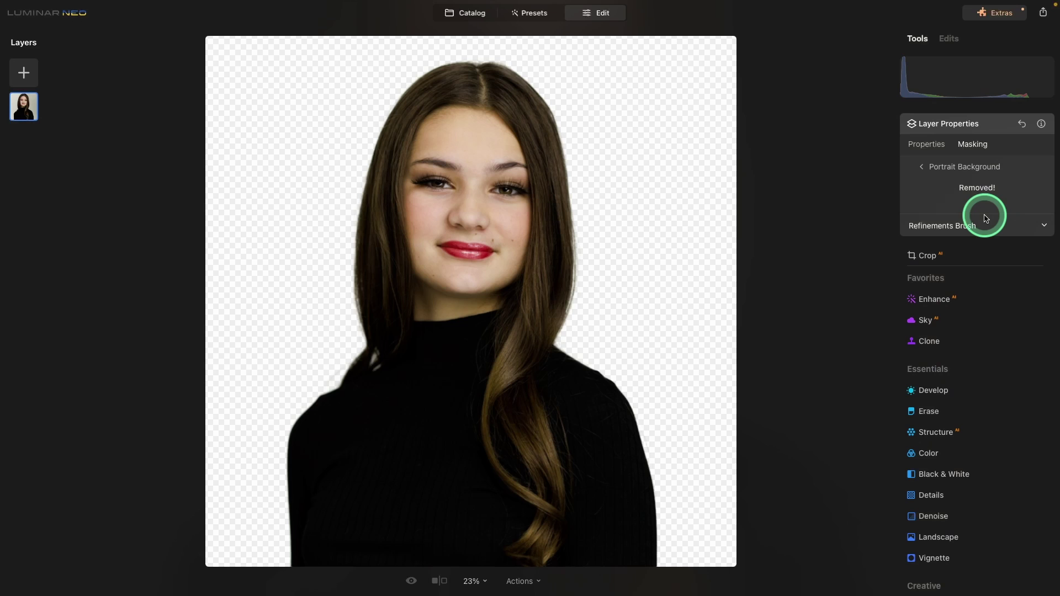
Step: Paint the missed spots on the shoulder, sleeve and upper hair as Object with the Refinements Brush at size 100
click(958, 232)
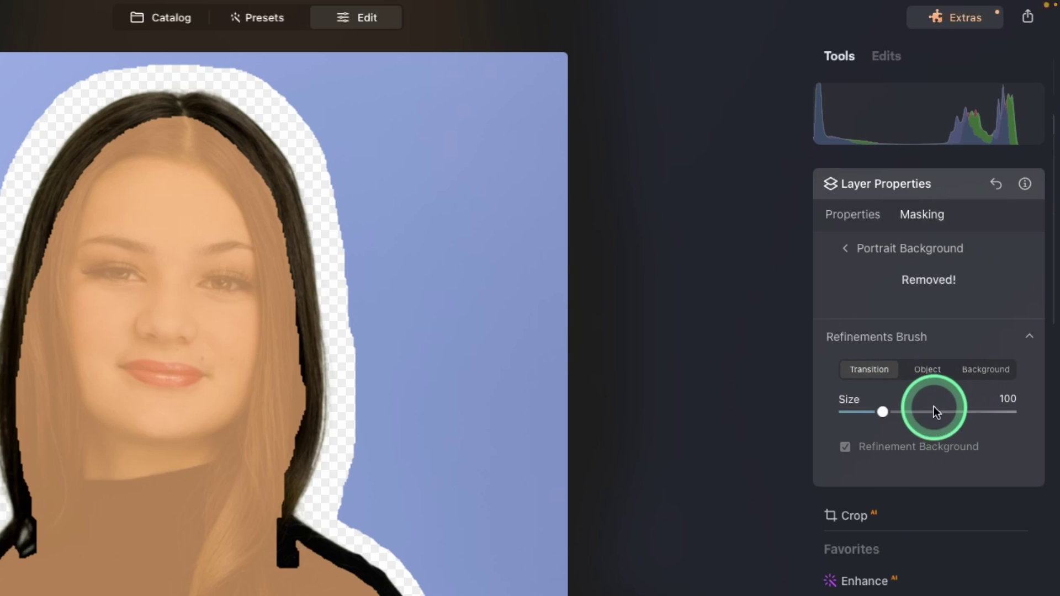
click(929, 373)
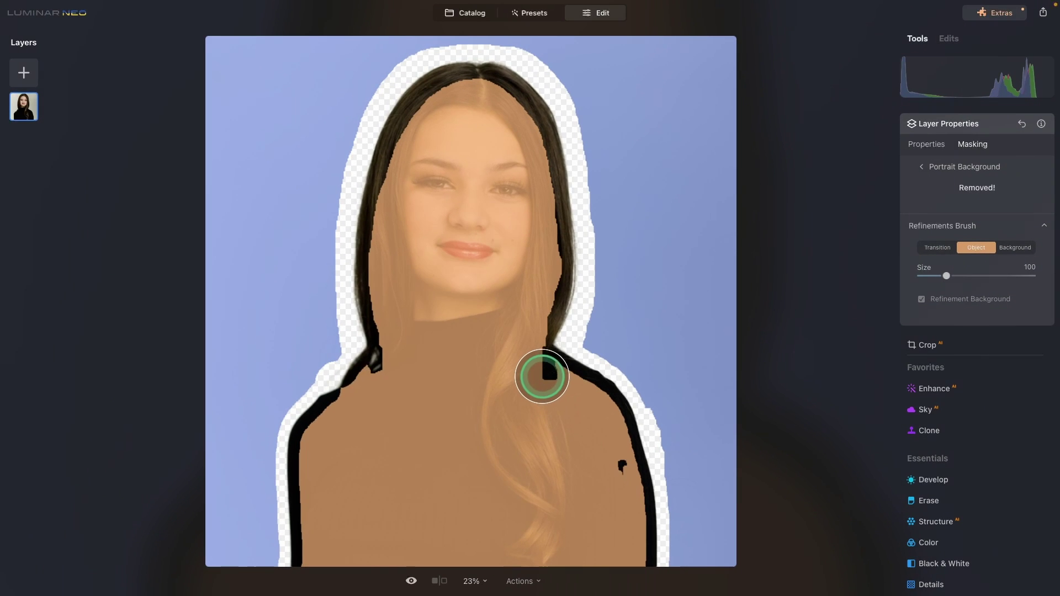
click(542, 376)
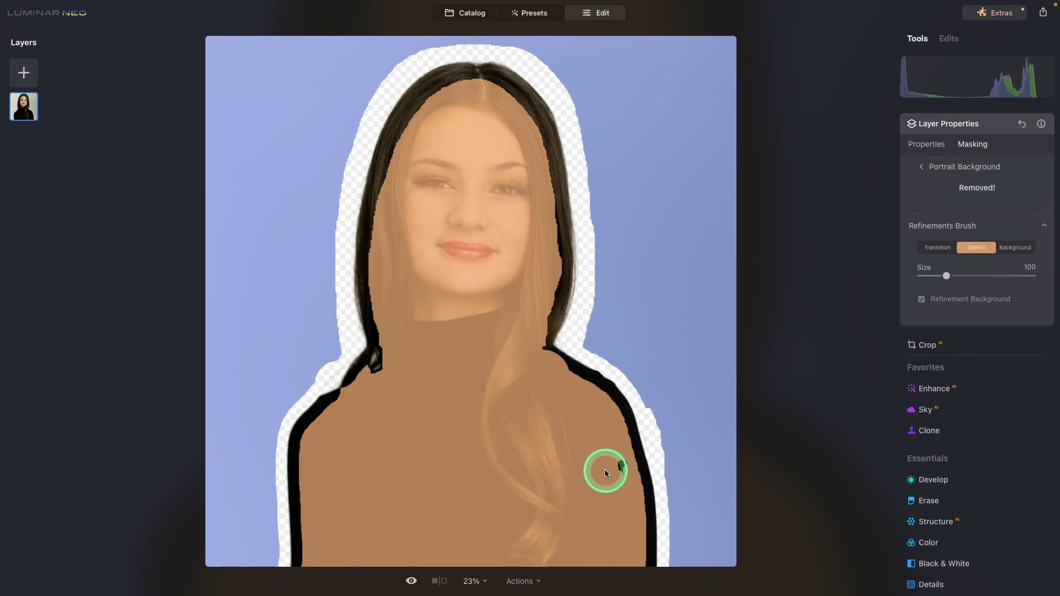
click(609, 469)
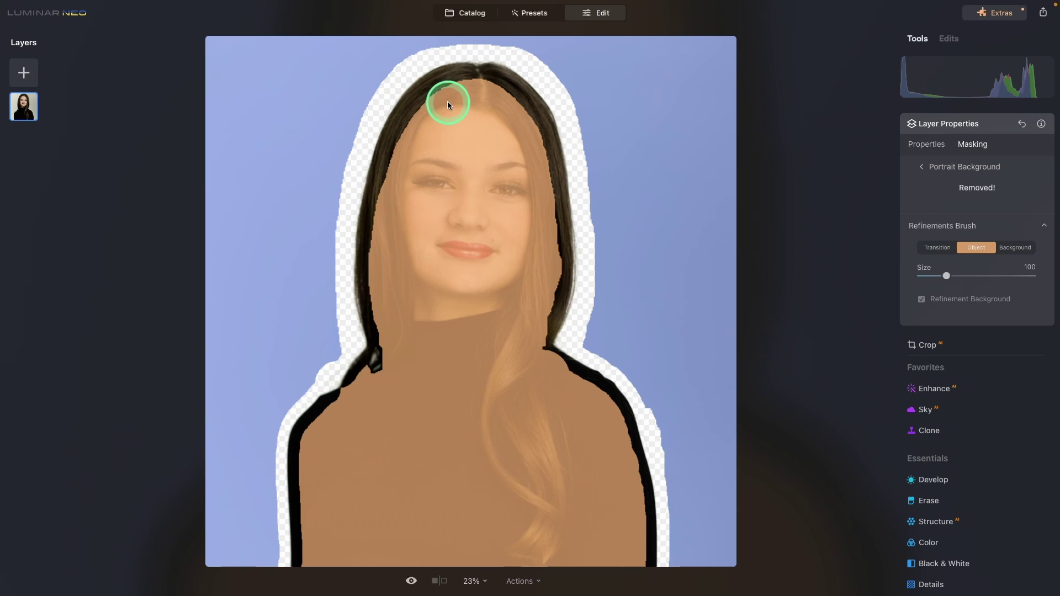
mouse_move(436, 103)
mouse_down()
mouse_move(505, 109)
mouse_move(525, 163)
mouse_move(518, 173)
mouse_up()
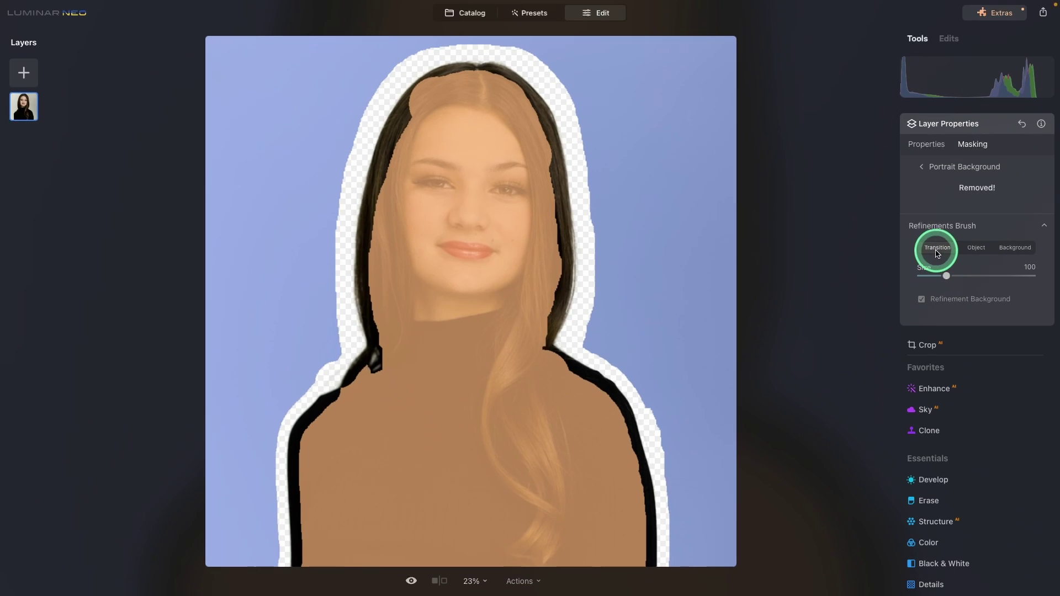
Step: Paint the small gap between hair and shoulder as Transition with a much smaller Refinements Brush
click(940, 255)
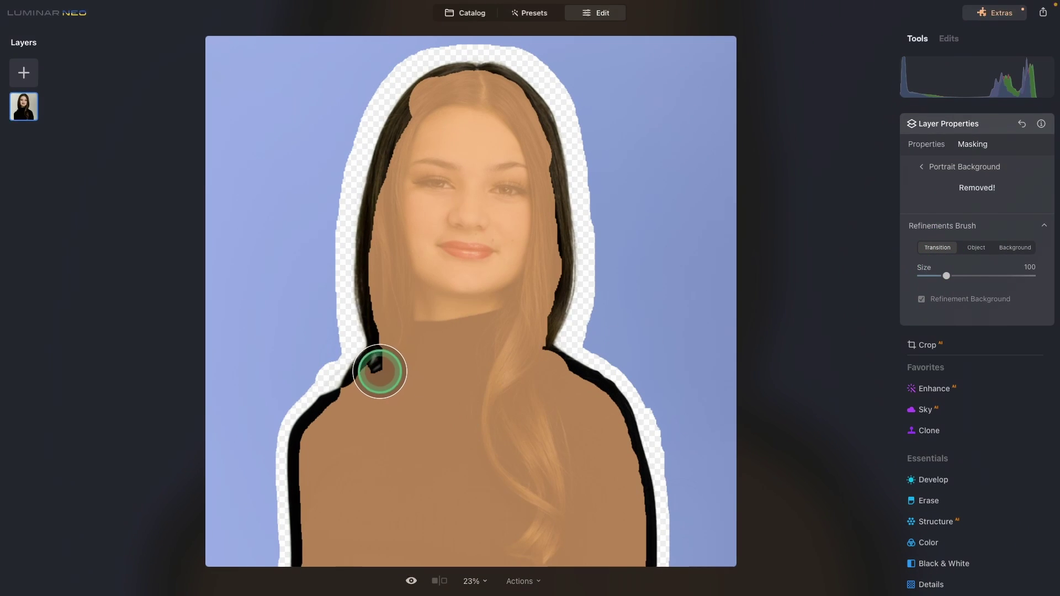
key(bracketleft)
key(bracketleft)
key(bracketleft)
key(bracketleft)
key(bracketleft)
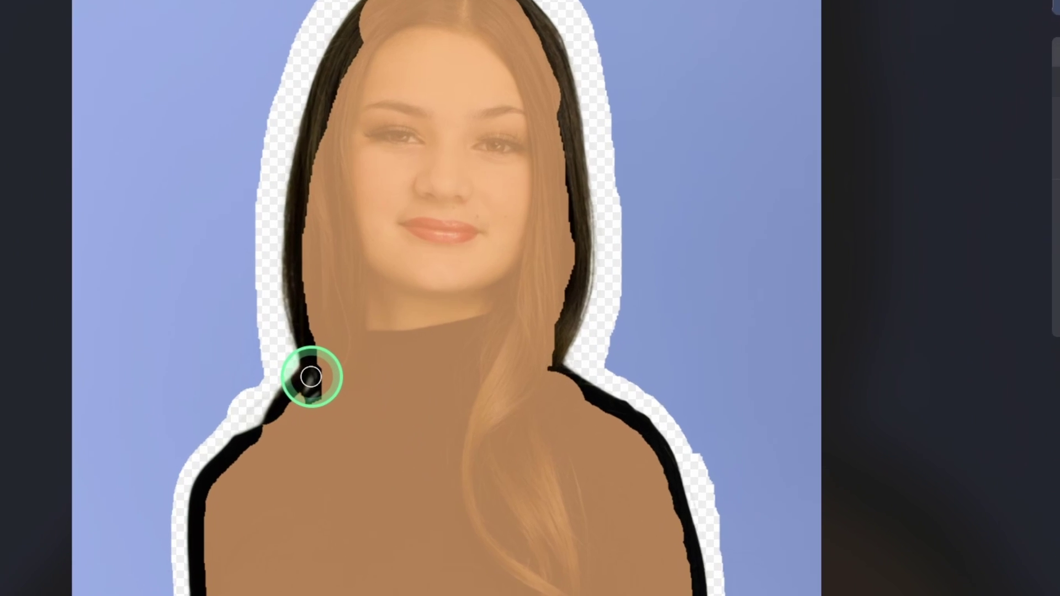
drag(298, 381, 298, 403)
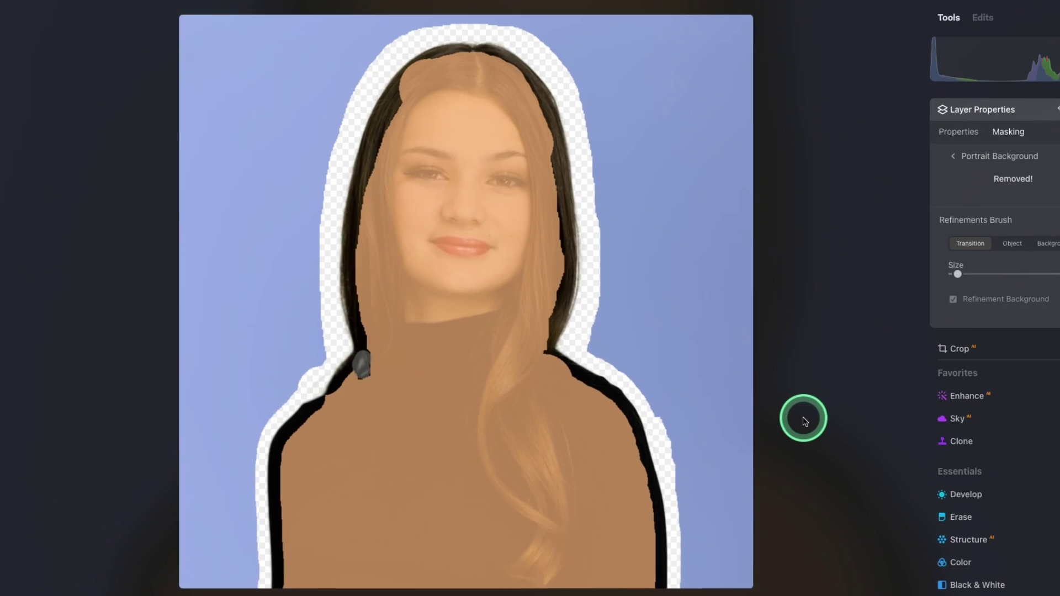
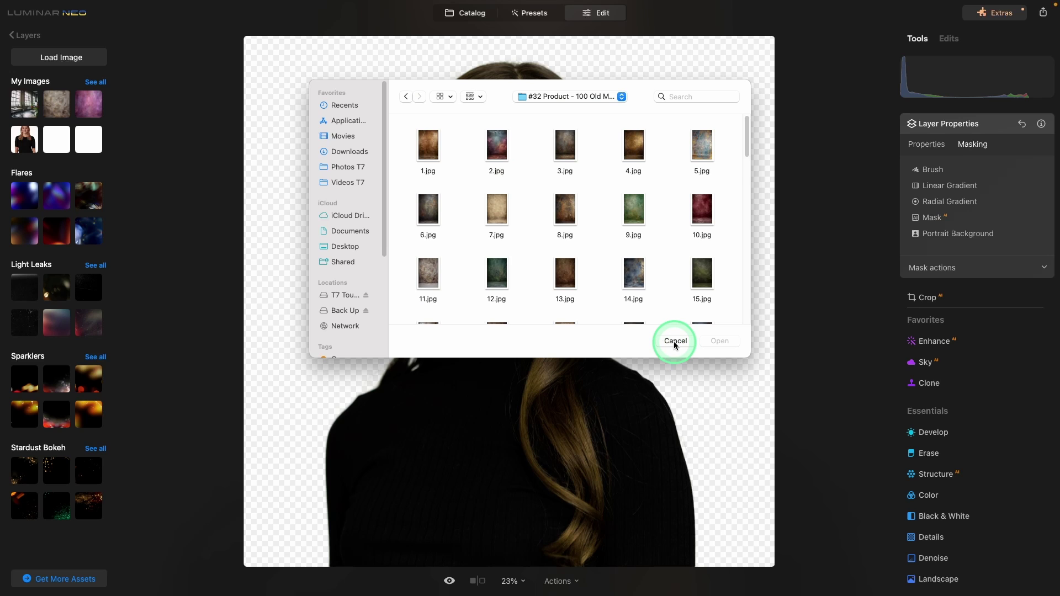
Step: Add the mottled brown-grey backdrop from My Images as a new layer and set its opacity to 100
click(51, 105)
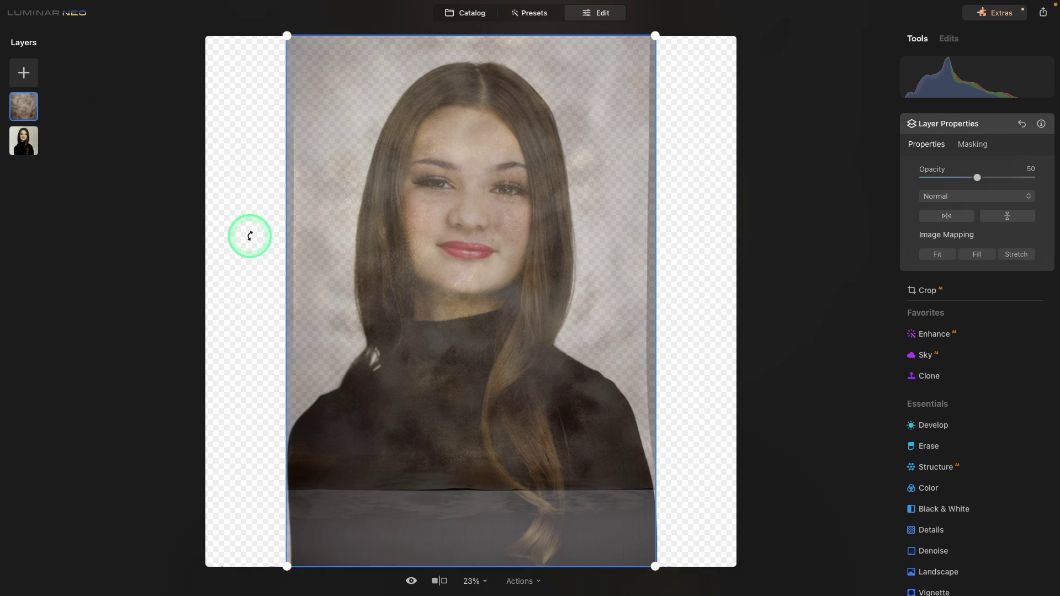
click(985, 180)
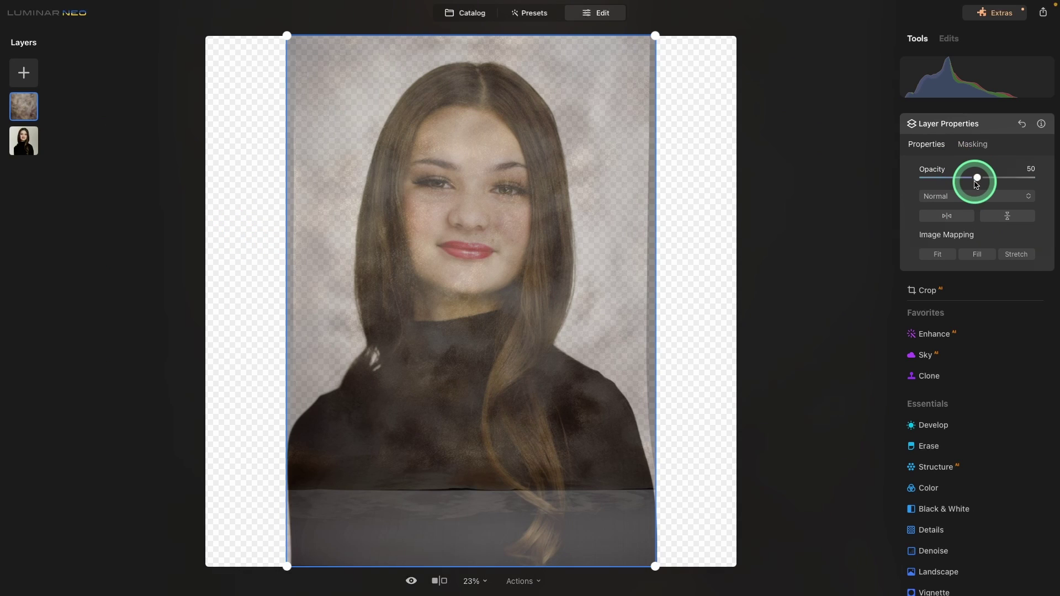
drag(979, 181, 1054, 184)
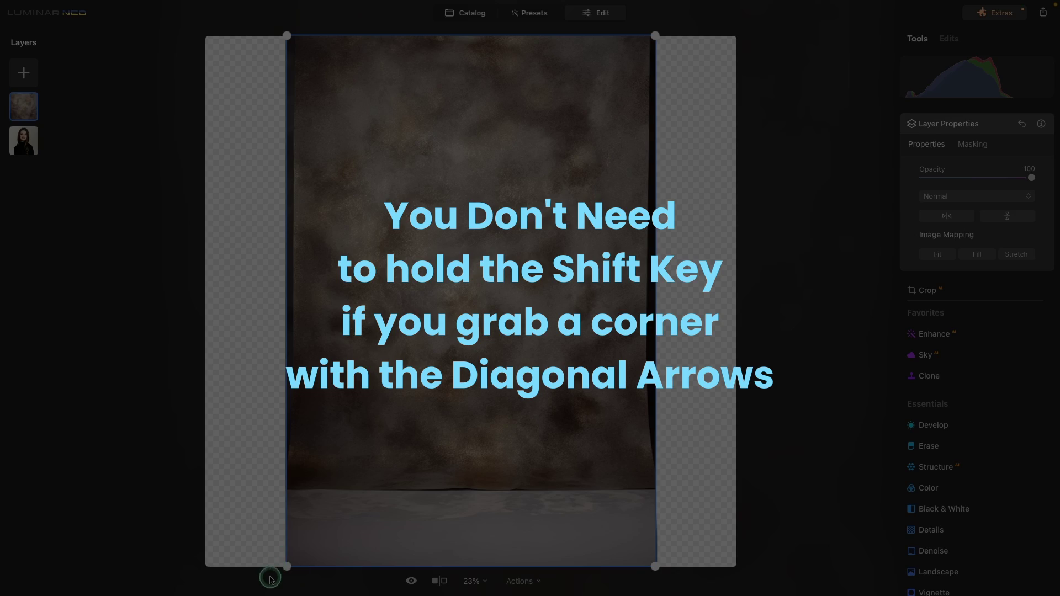
Step: Enlarge the backdrop layer beyond the canvas edges and reposition it so its texture fills the whole frame
drag(271, 579, 165, 594)
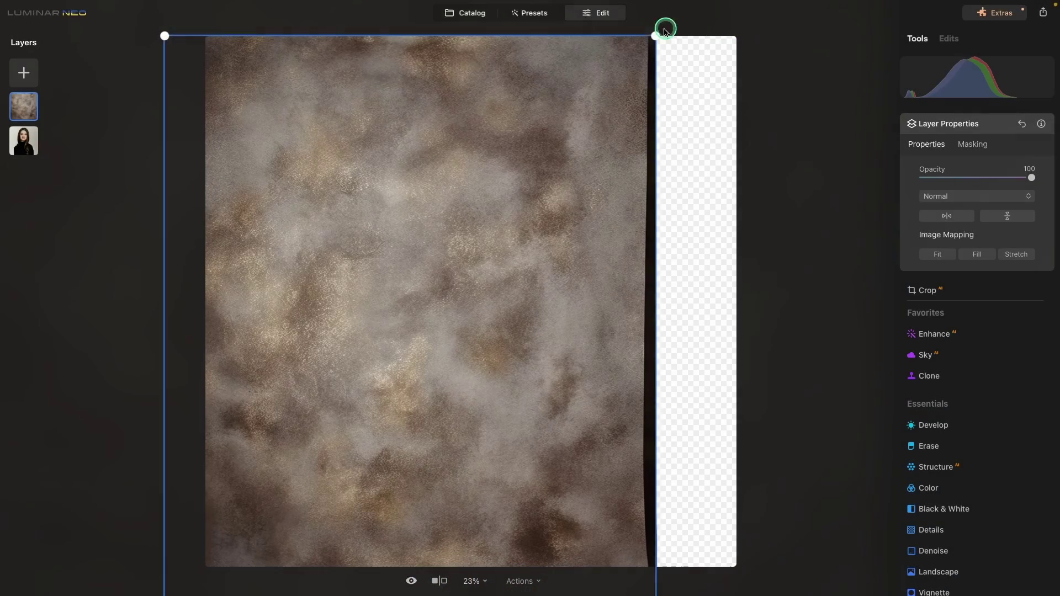
drag(663, 31, 821, 3)
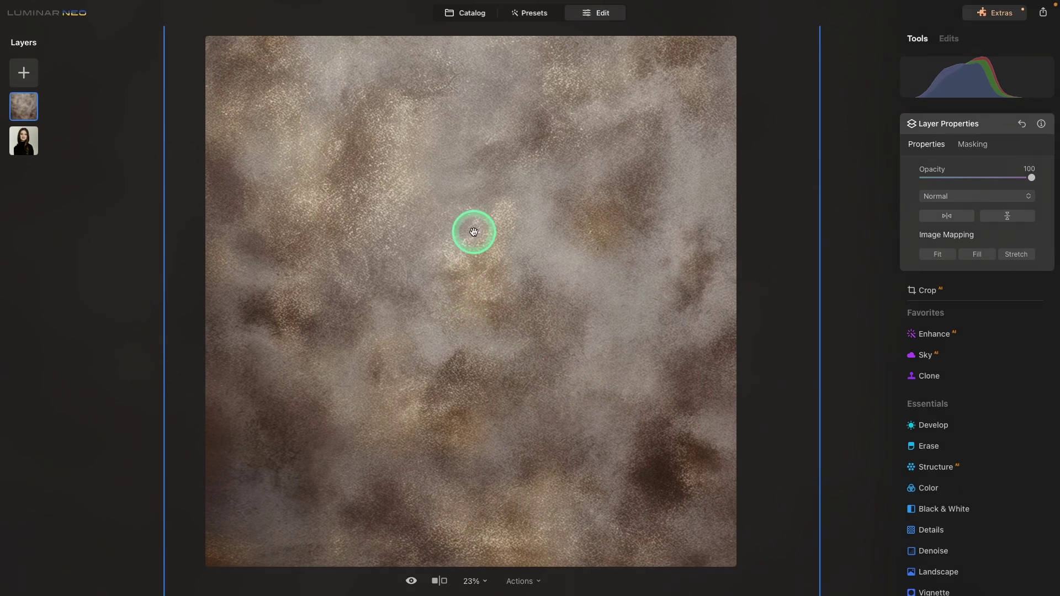
drag(471, 247, 480, 511)
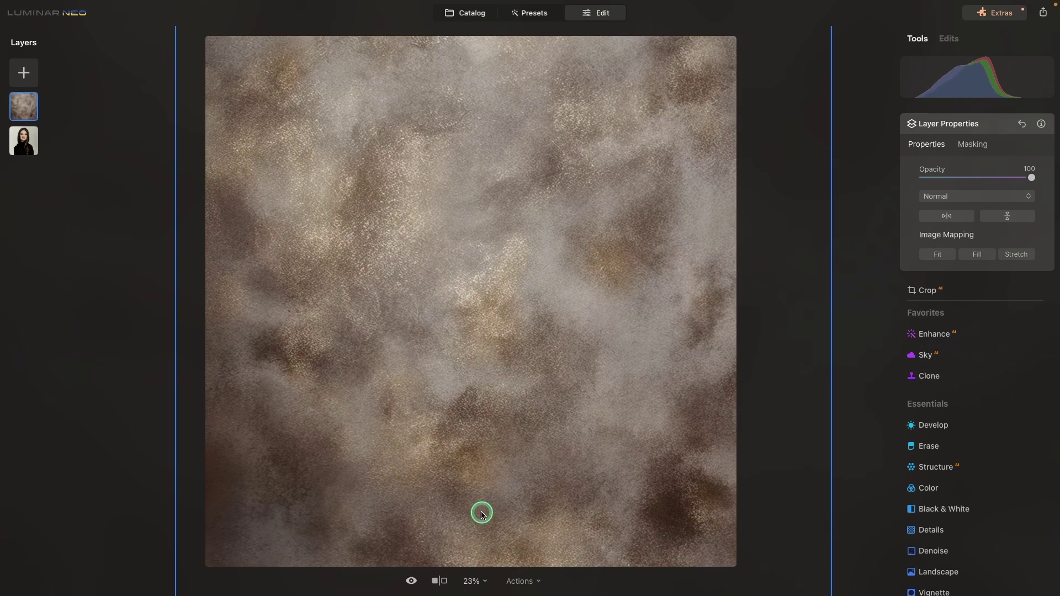
drag(471, 233, 496, 320)
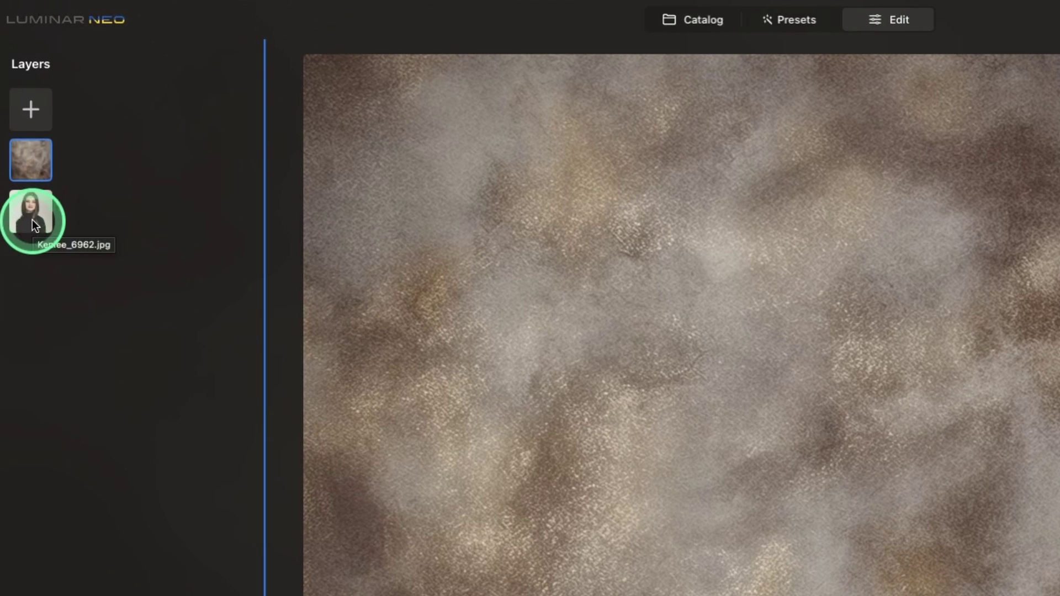
Step: Move the portrait layer above the backdrop layer, select it and check the face and hair edges up close
click(35, 224)
drag(35, 224, 38, 161)
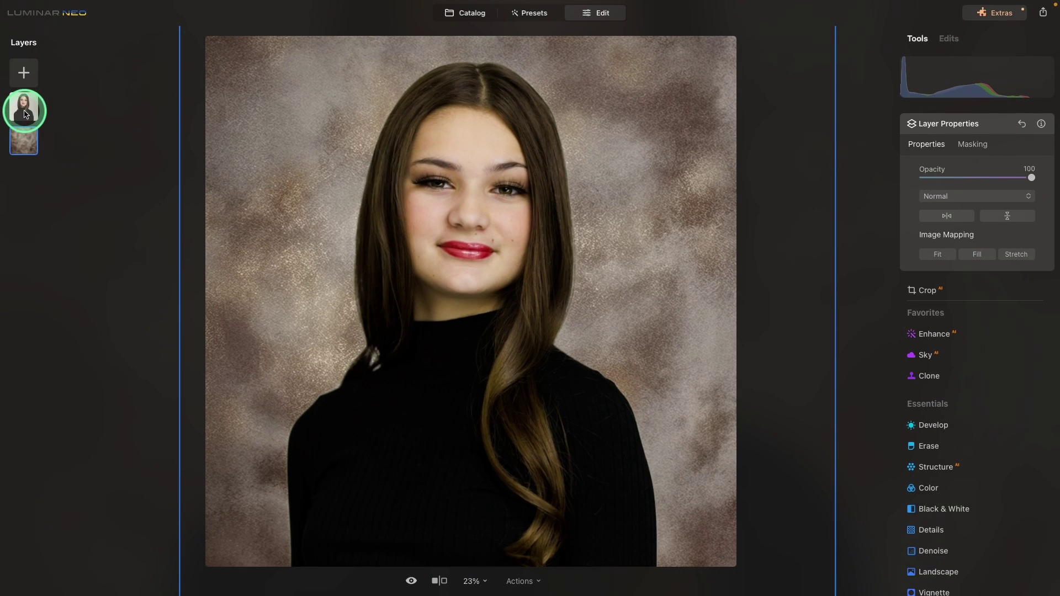
click(25, 111)
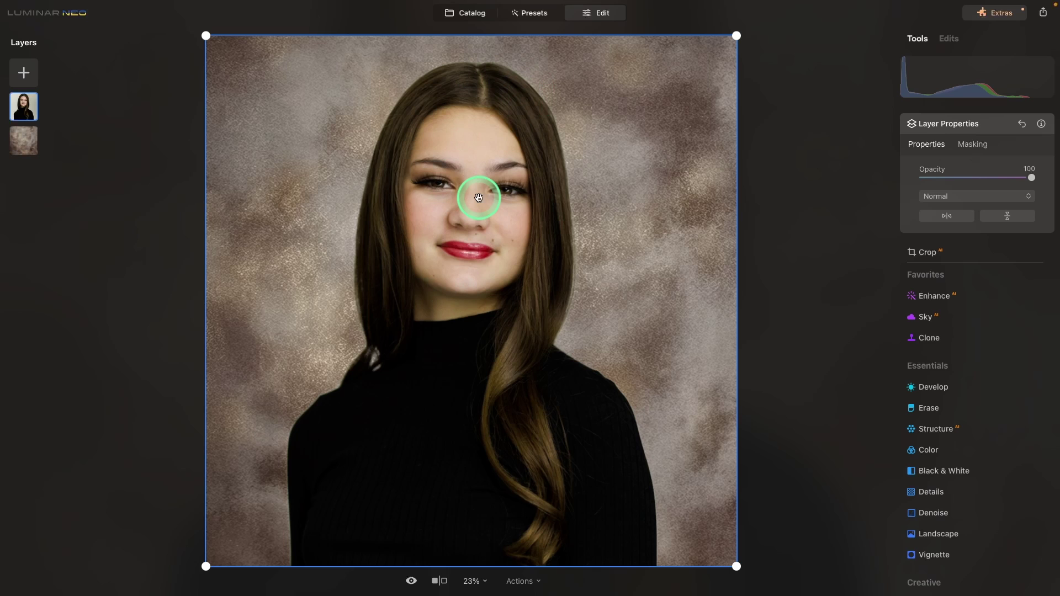
scroll(478, 195, up, 6)
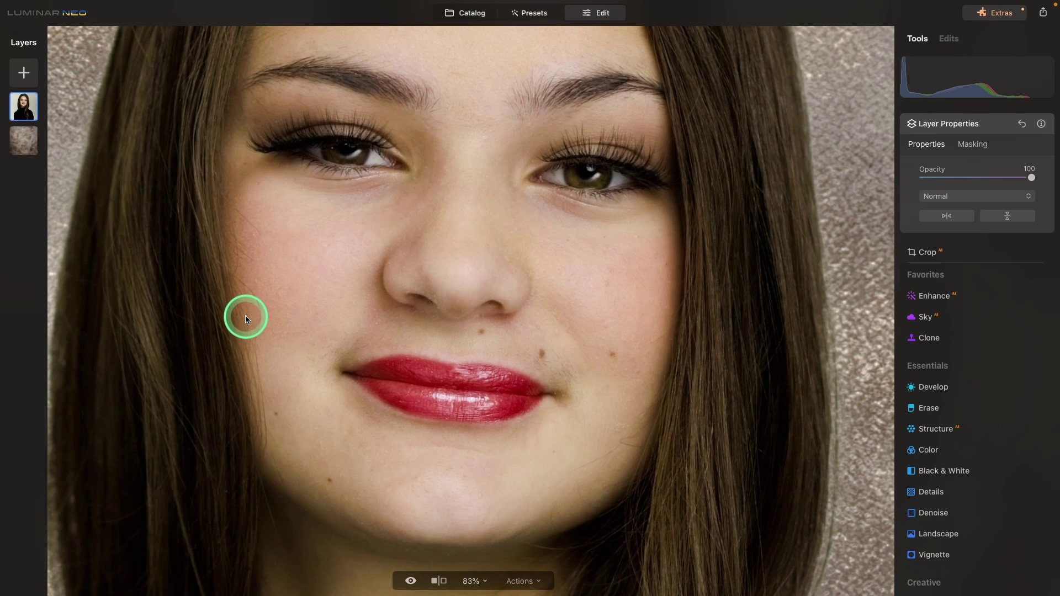
scroll(334, 318, down, 5)
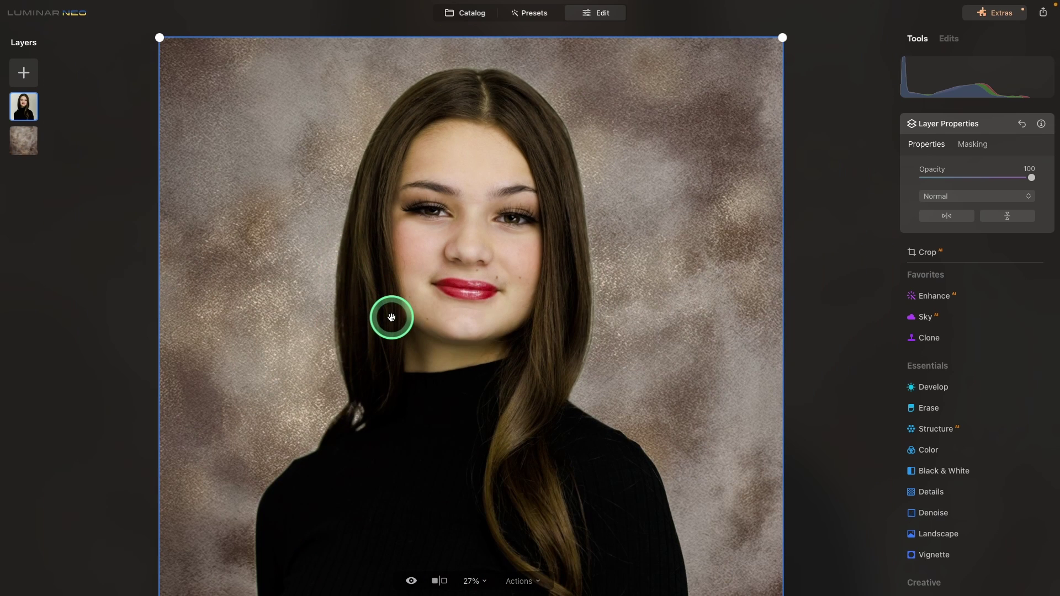
click(473, 239)
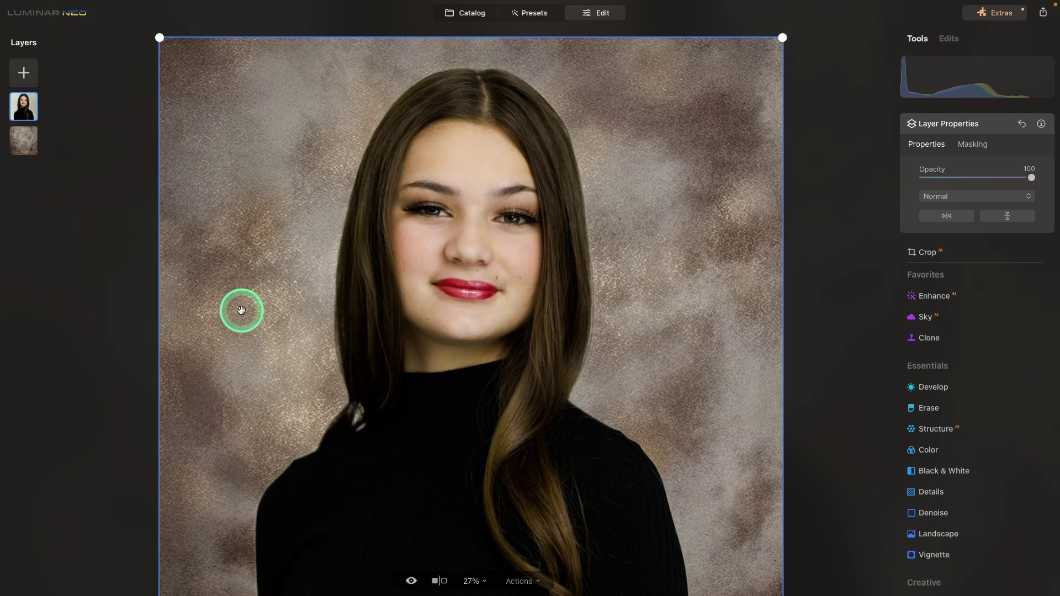
Step: Apply a Gaussian Blur with an amount of 11 to the mottled backdrop layer
click(21, 145)
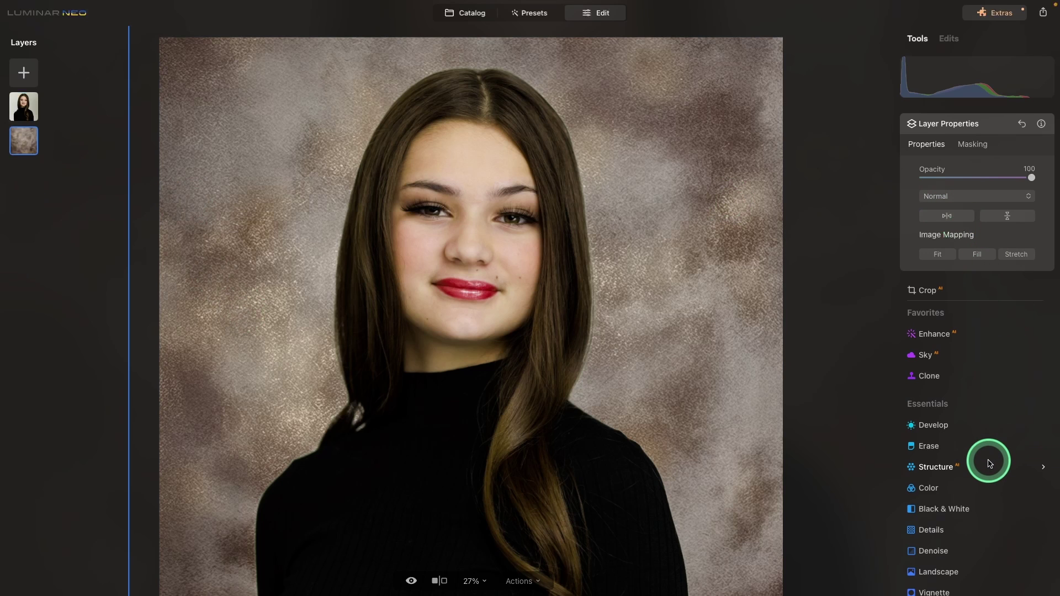
scroll(989, 463, down, 2)
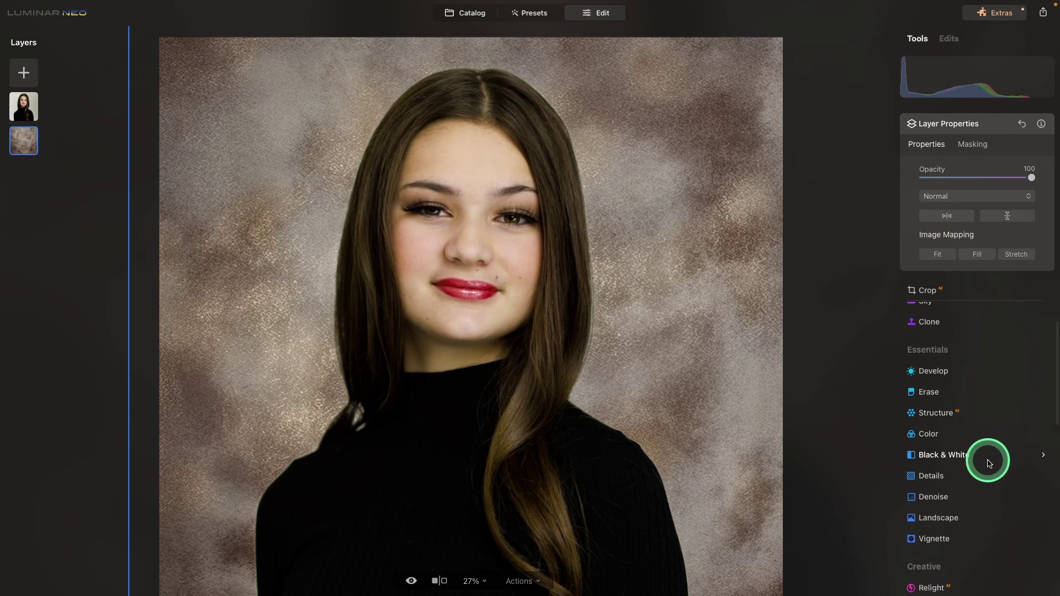
scroll(988, 462, down, 10)
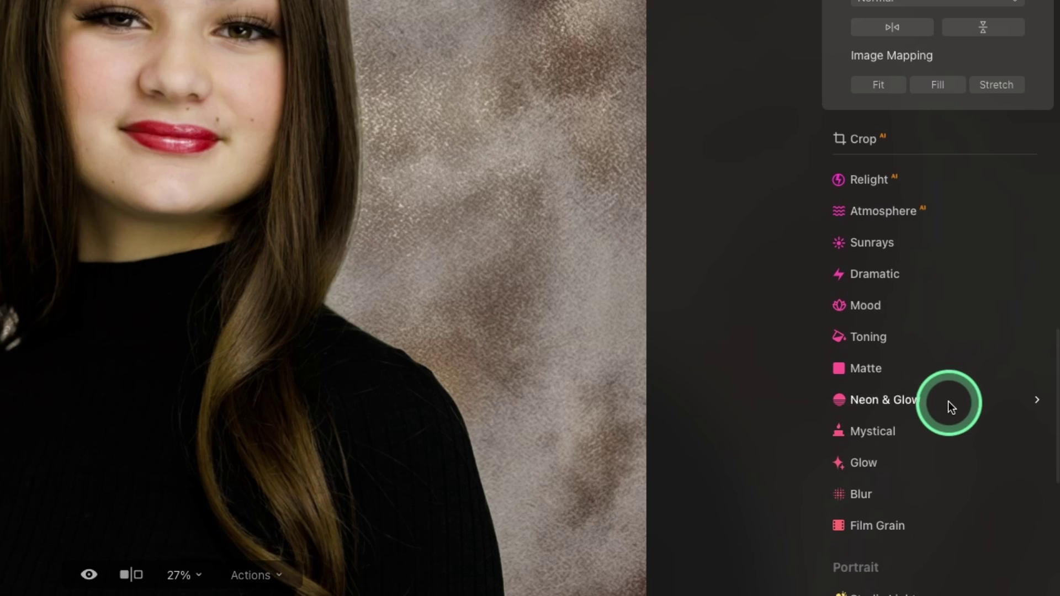
scroll(949, 406, up, 1)
scroll(948, 406, down, 3)
click(857, 445)
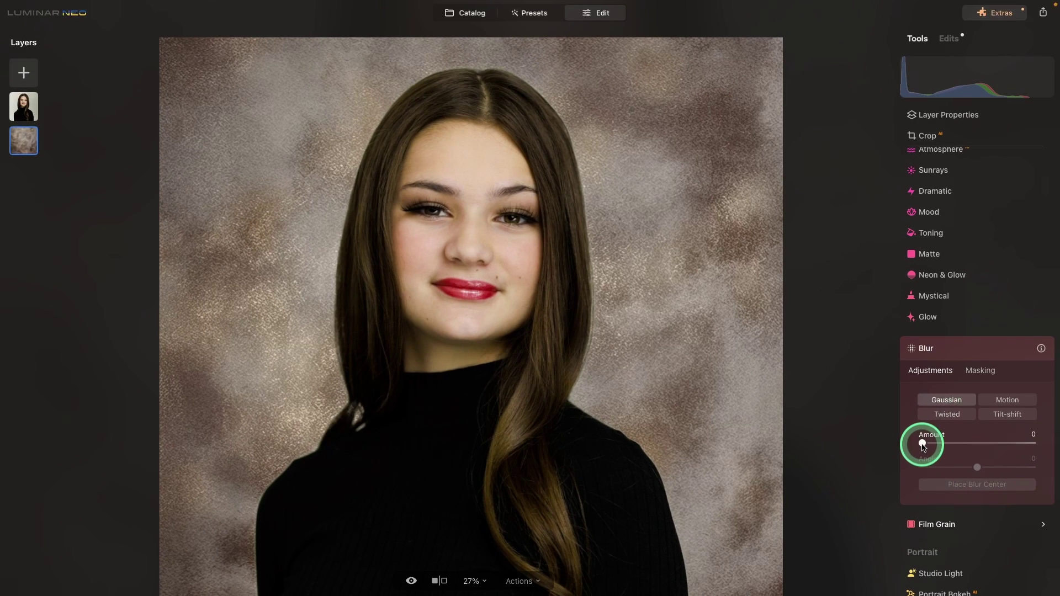
click(923, 444)
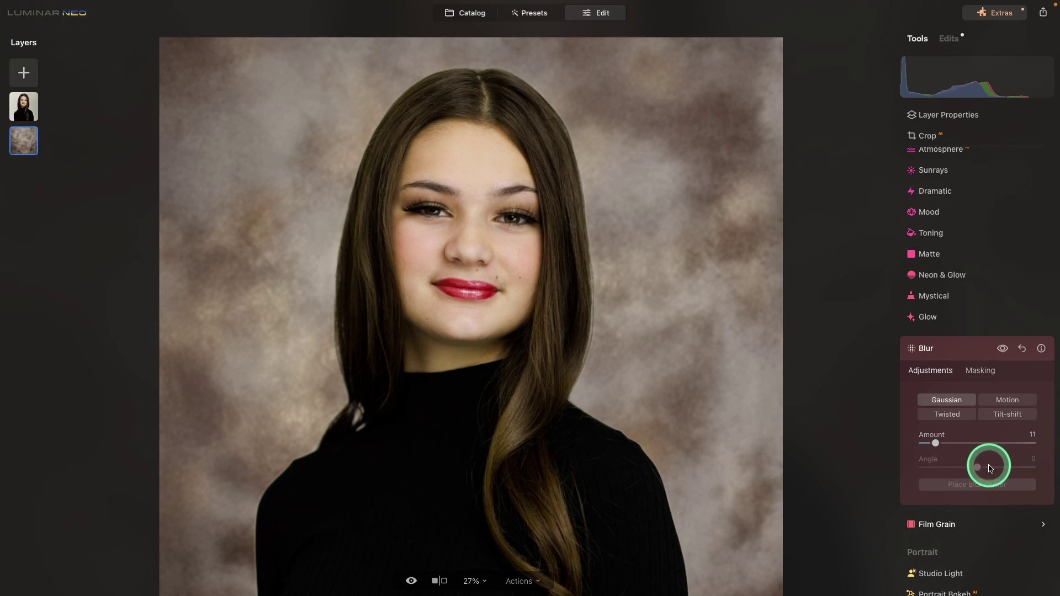
click(964, 356)
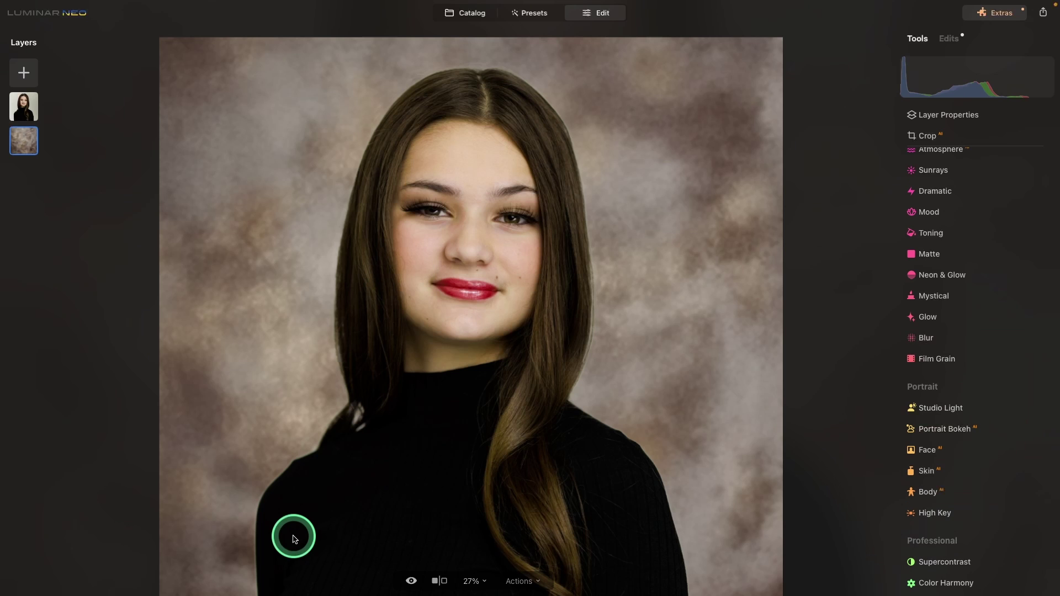
Step: Examine the shoulder, sleeve and hair edges of the cut-out up close against the blurred backdrop
scroll(294, 538, up, 3)
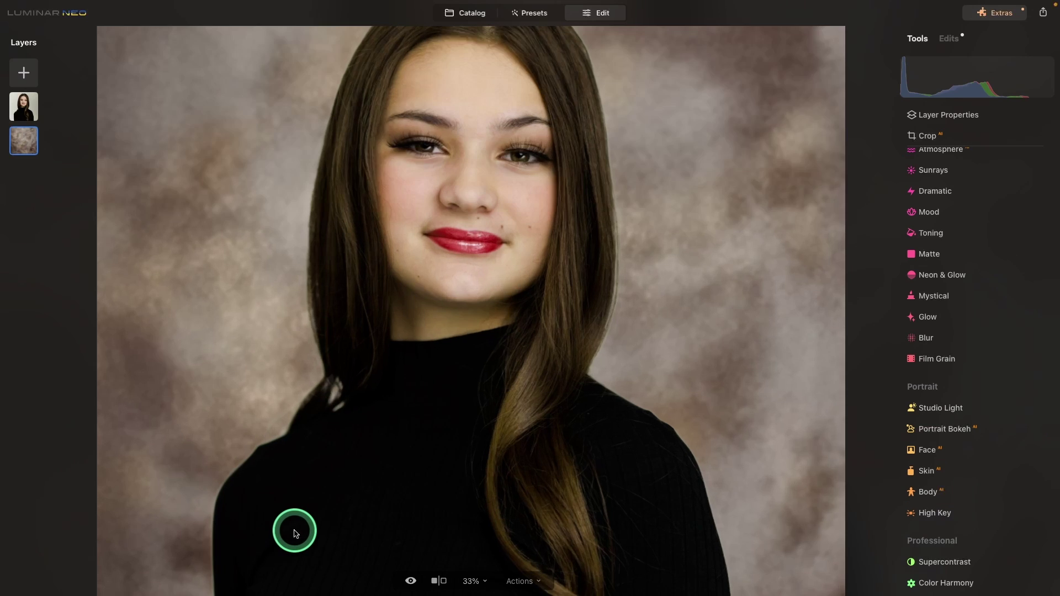
scroll(294, 534, up, 2)
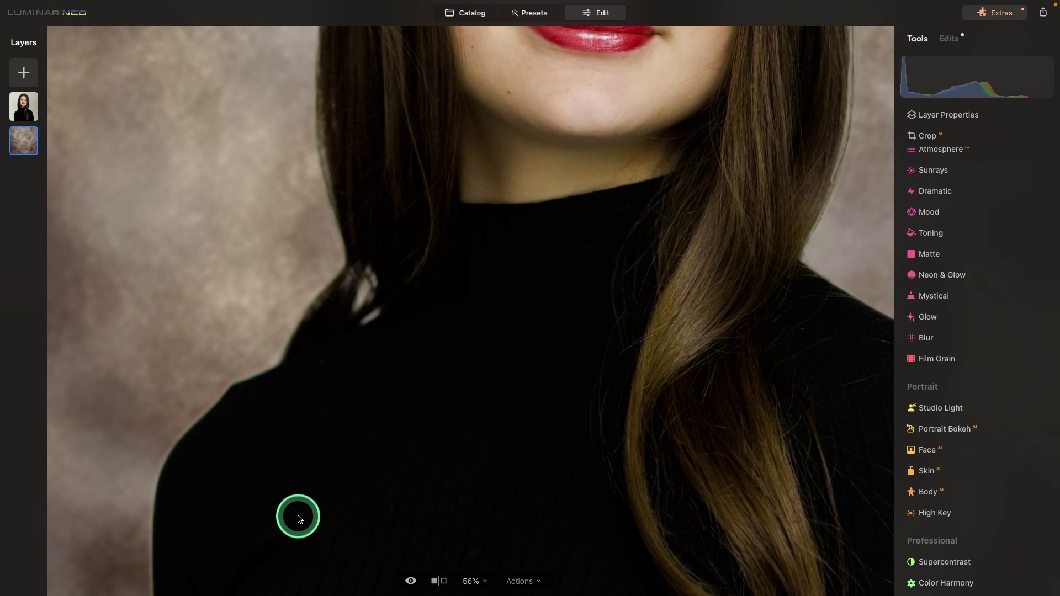
scroll(298, 516, up, 2)
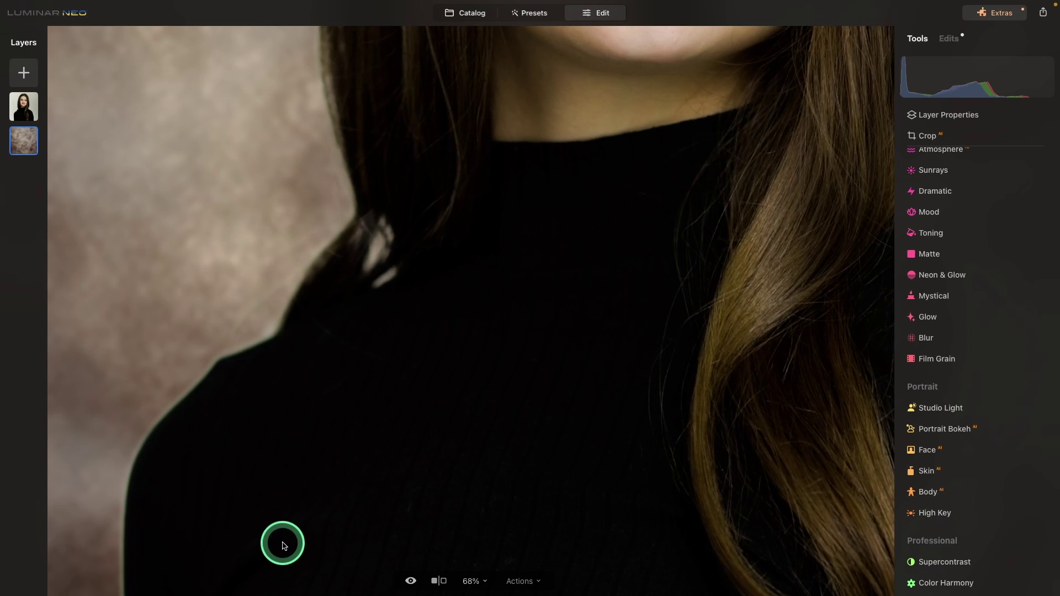
drag(275, 544, 175, 421)
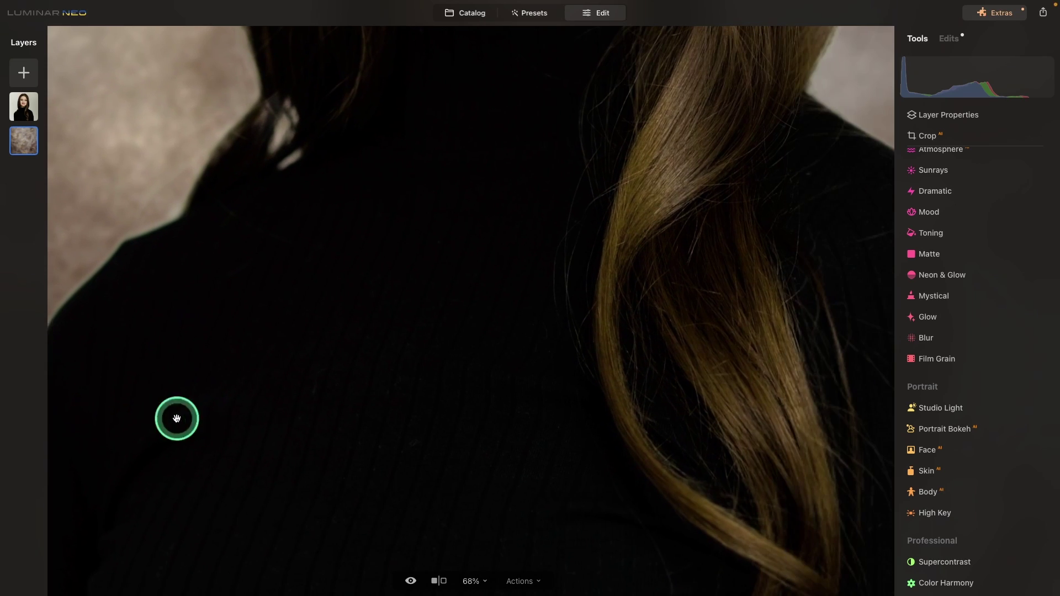
drag(646, 378, 690, 343)
drag(170, 464, 371, 287)
scroll(402, 439, down, 3)
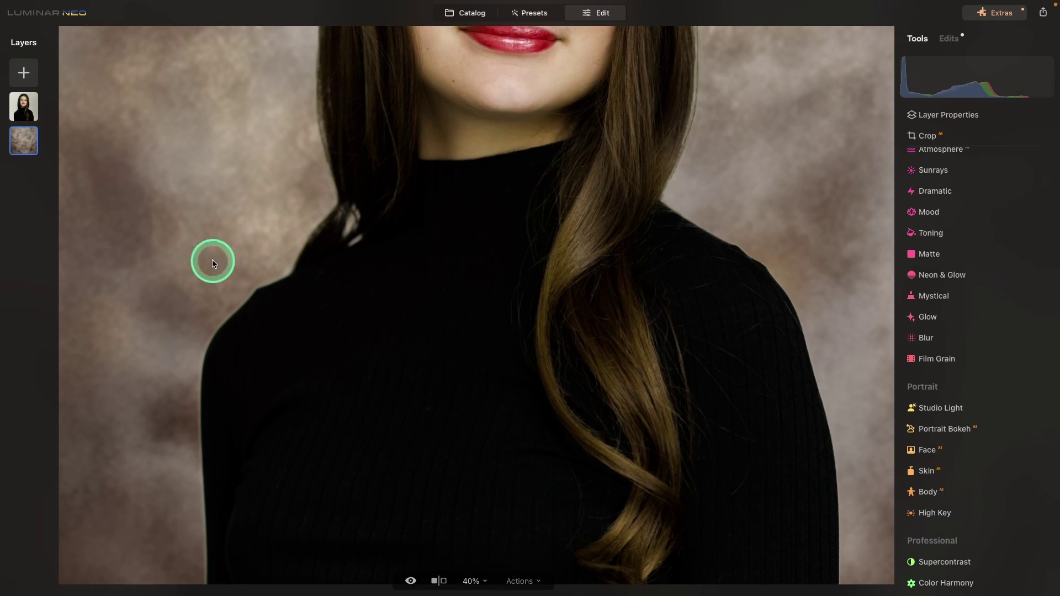
Step: Darken the light fringe along the sweater's shoulder and sleeve on the portrait layer using Dodge & Burn, with Darken size 82 and strength 50
drag(31, 109, 22, 113)
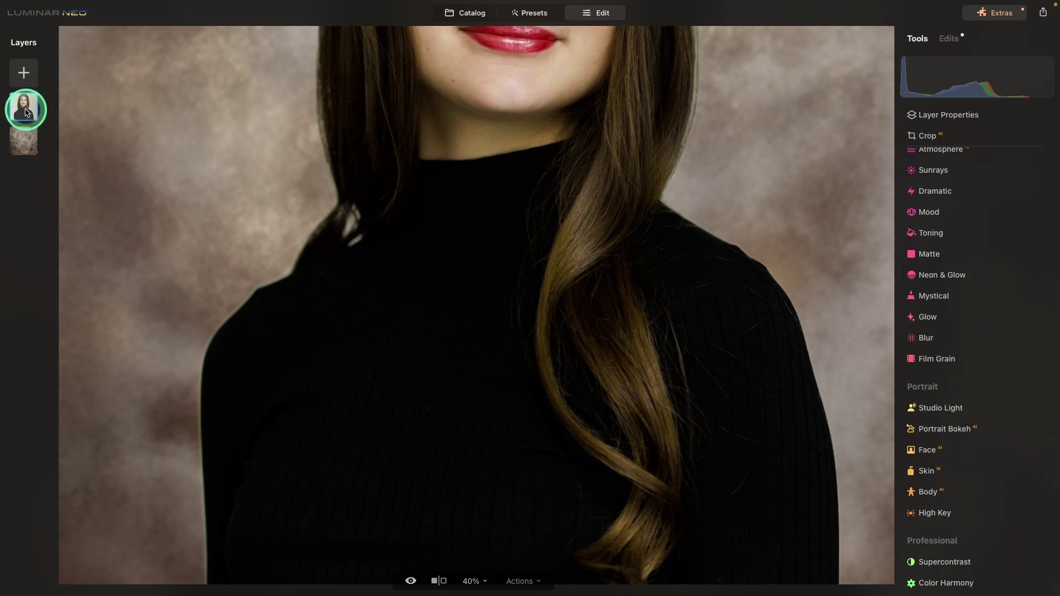
scroll(970, 428, down, 2)
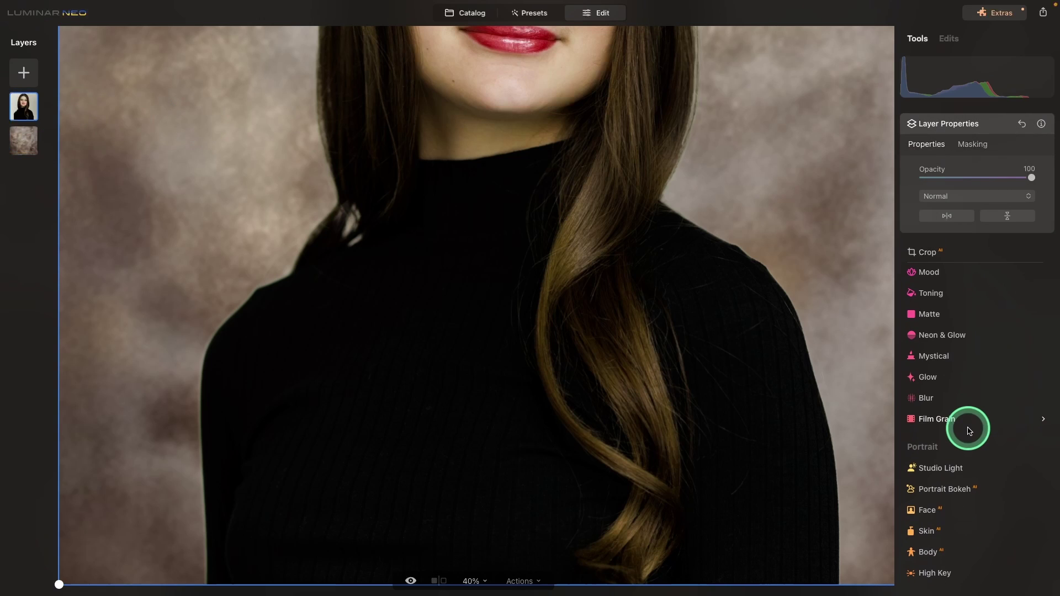
scroll(973, 433, down, 3)
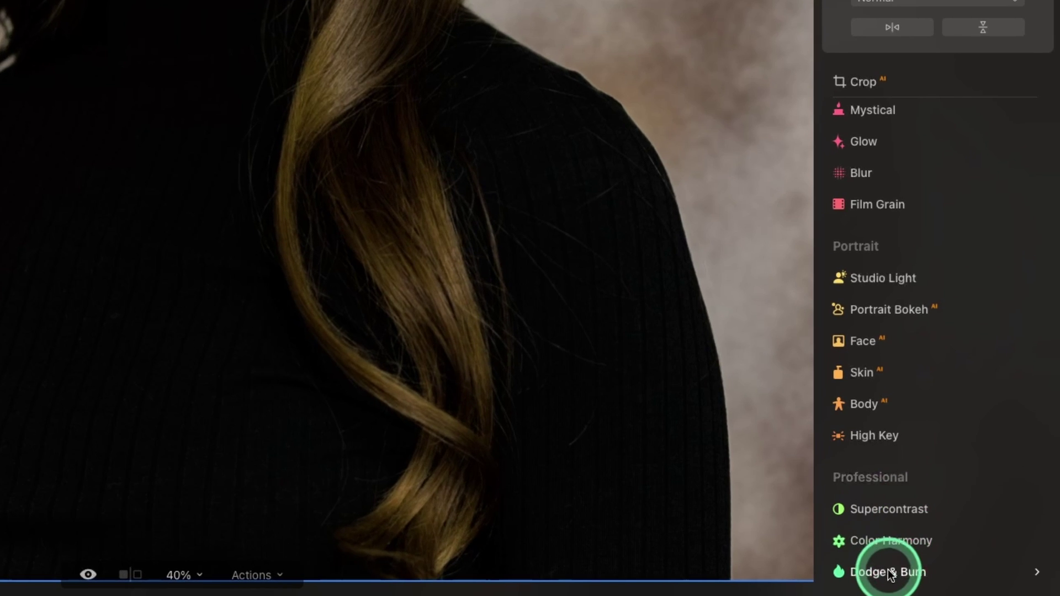
click(890, 574)
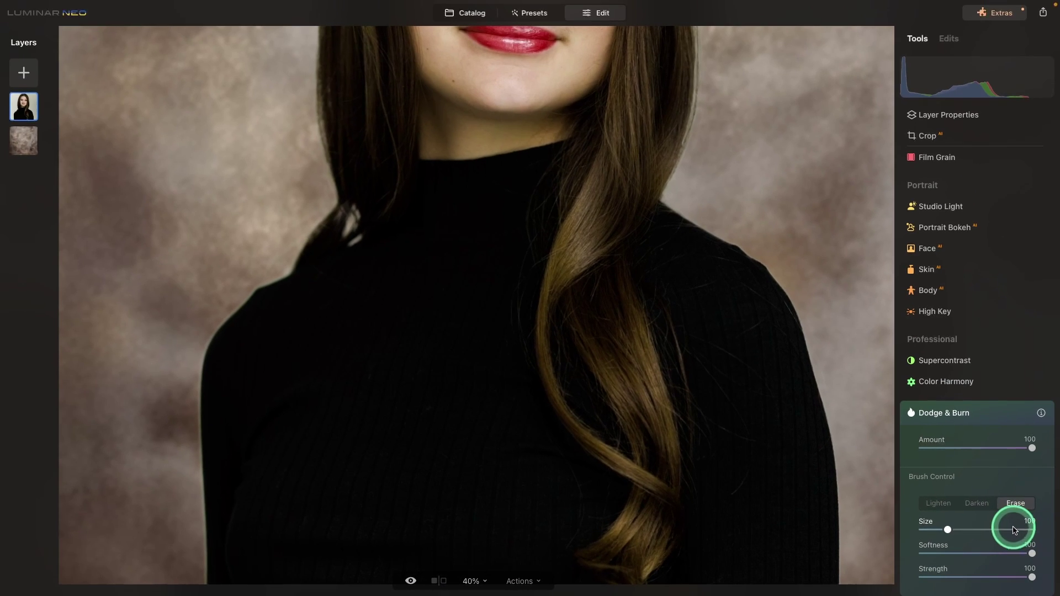
click(977, 505)
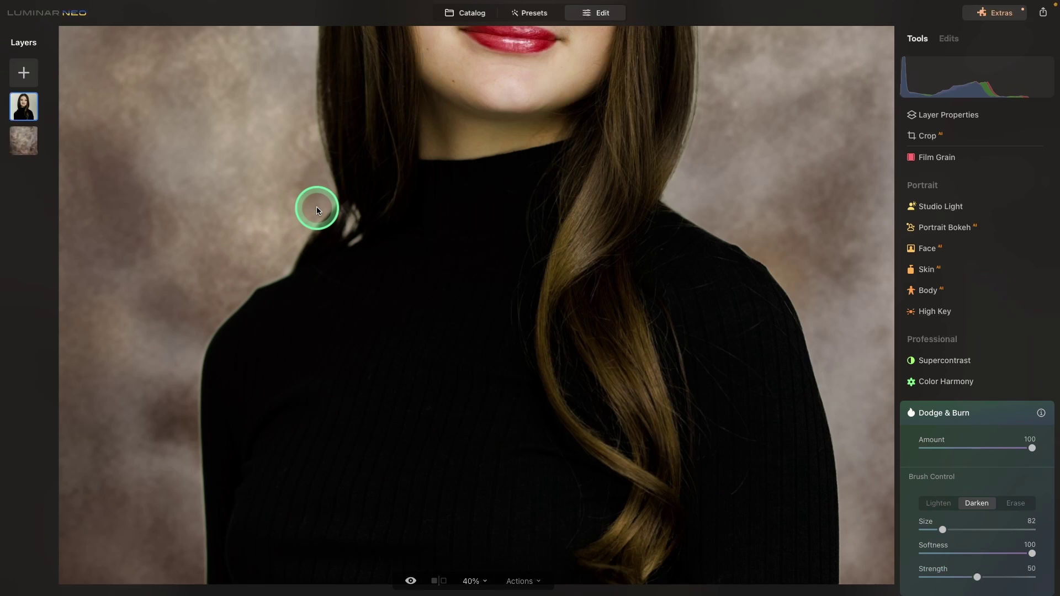
mouse_move(317, 210)
mouse_down()
mouse_move(283, 271)
mouse_move(230, 307)
mouse_move(205, 345)
mouse_move(191, 402)
mouse_move(201, 575)
mouse_up()
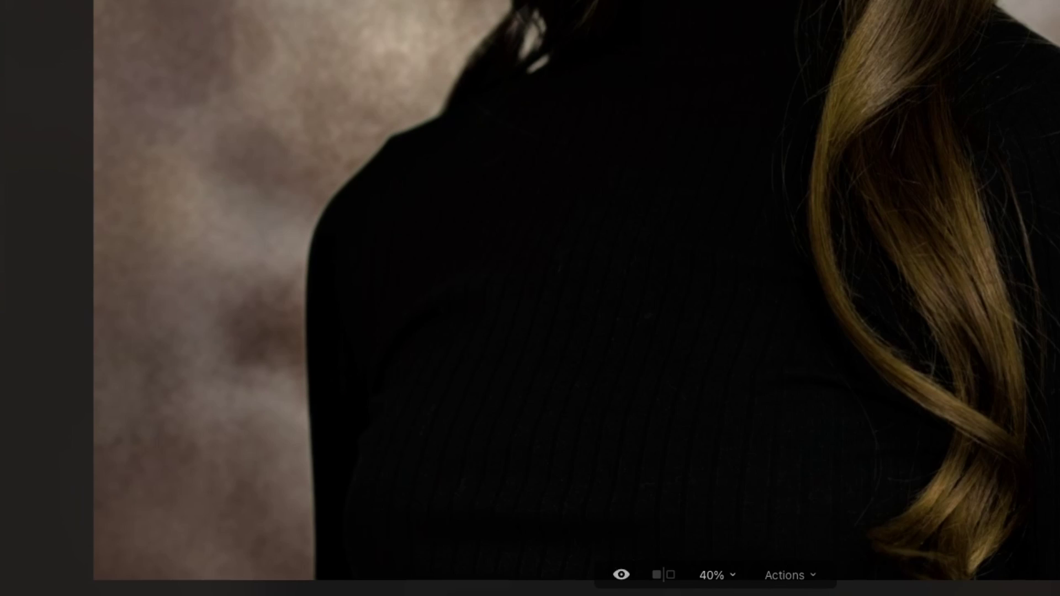
scroll(1038, 382, down, 3)
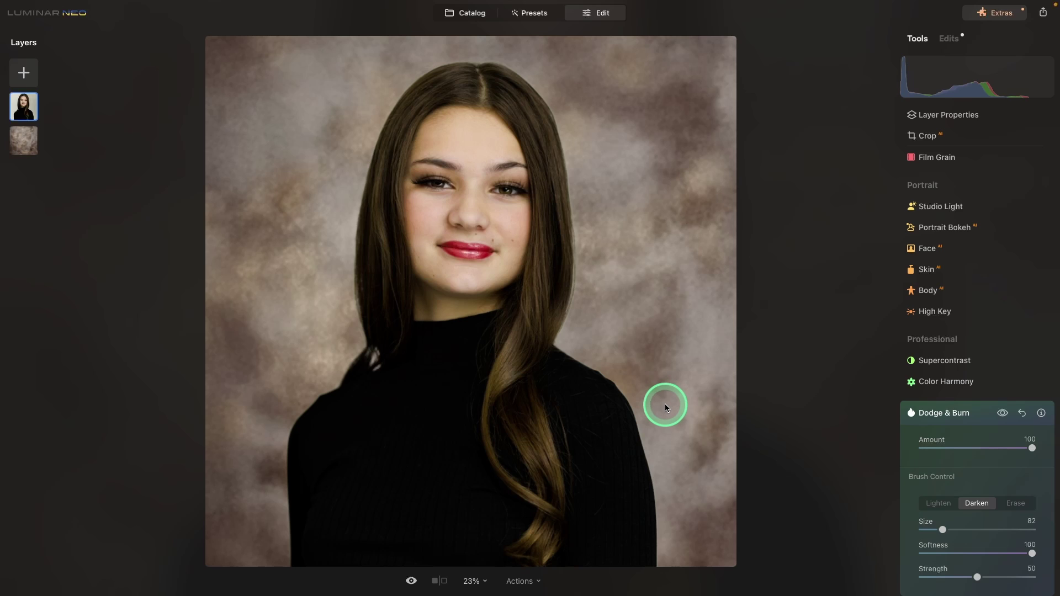
Step: Hide the mottled backdrop layer and remove it so only the cut-out portrait layer remains
click(25, 140)
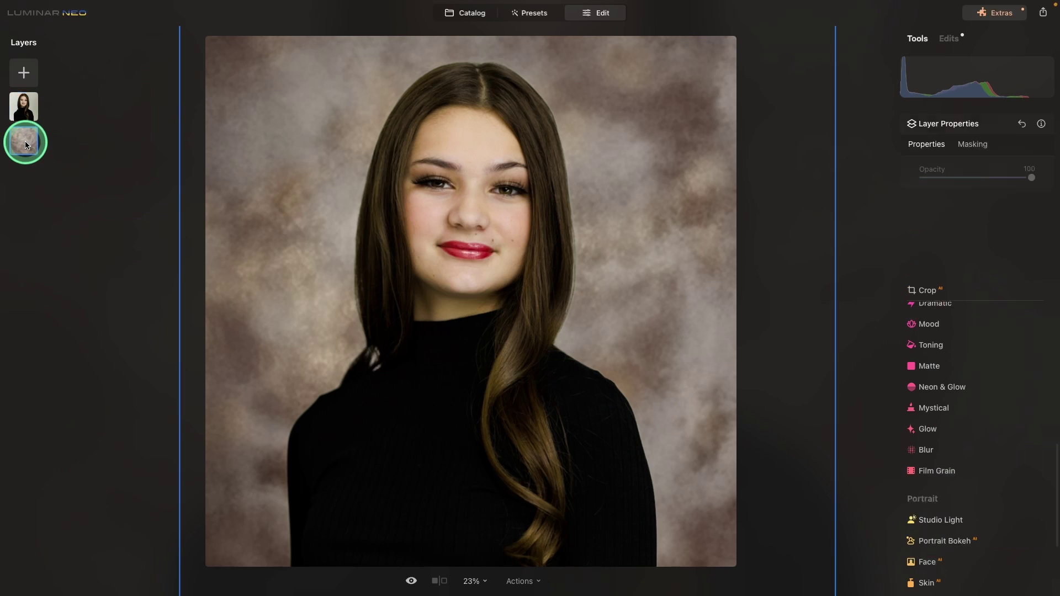
right_click(26, 142)
click(25, 143)
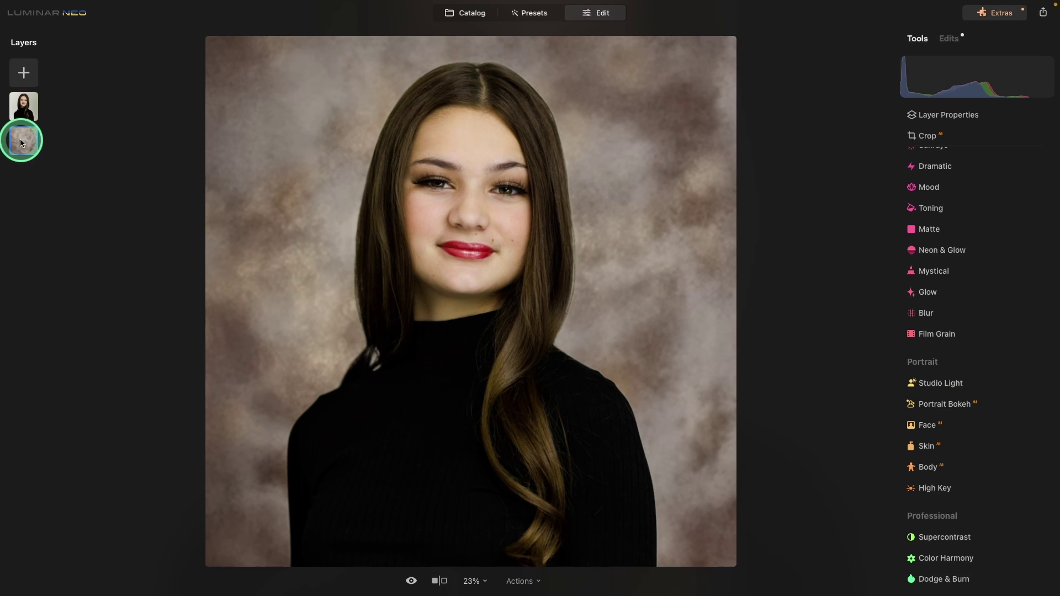
right_click(26, 142)
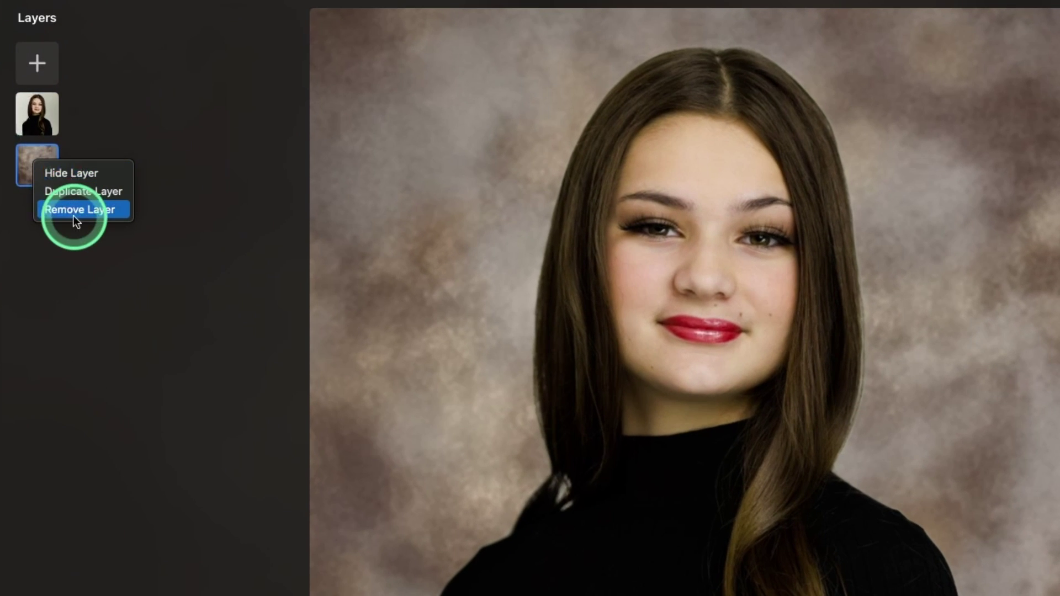
click(72, 173)
right_click(45, 163)
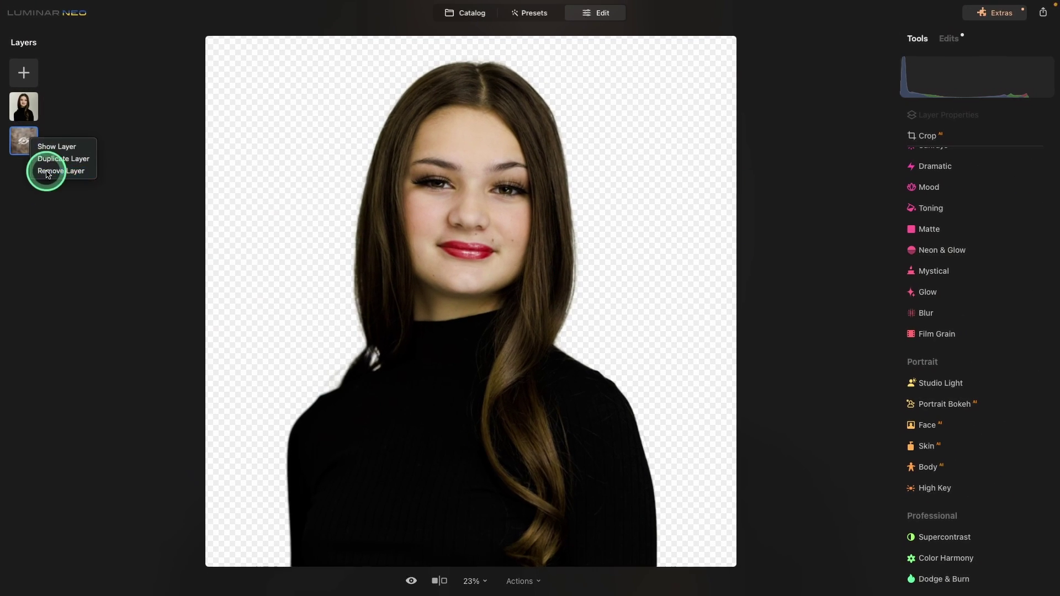
click(61, 194)
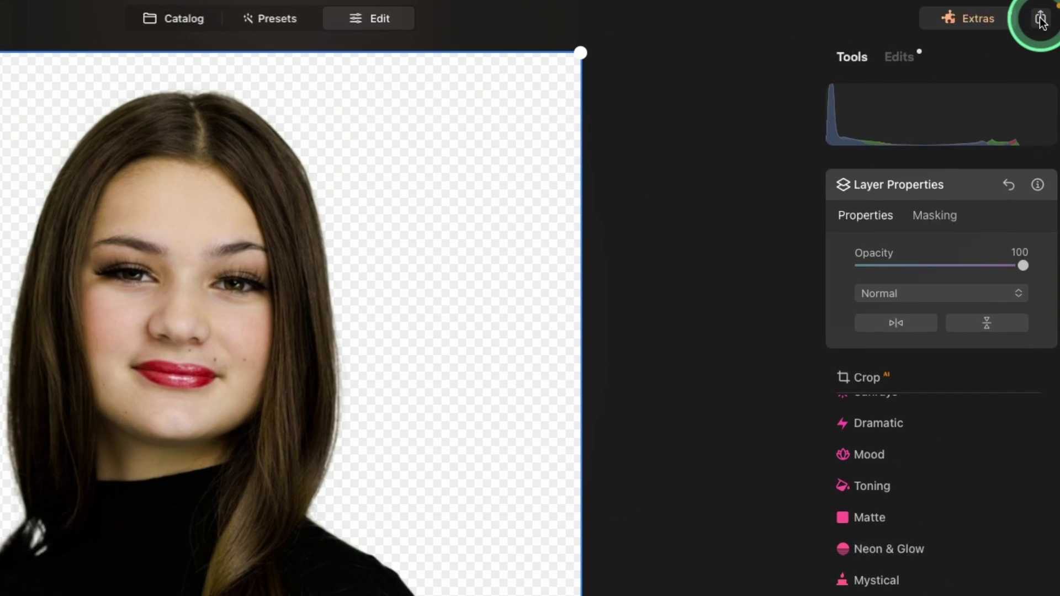
Step: Set up an export to disk in the Desktop folder with Resize set to Original and PNG as the format
click(1040, 19)
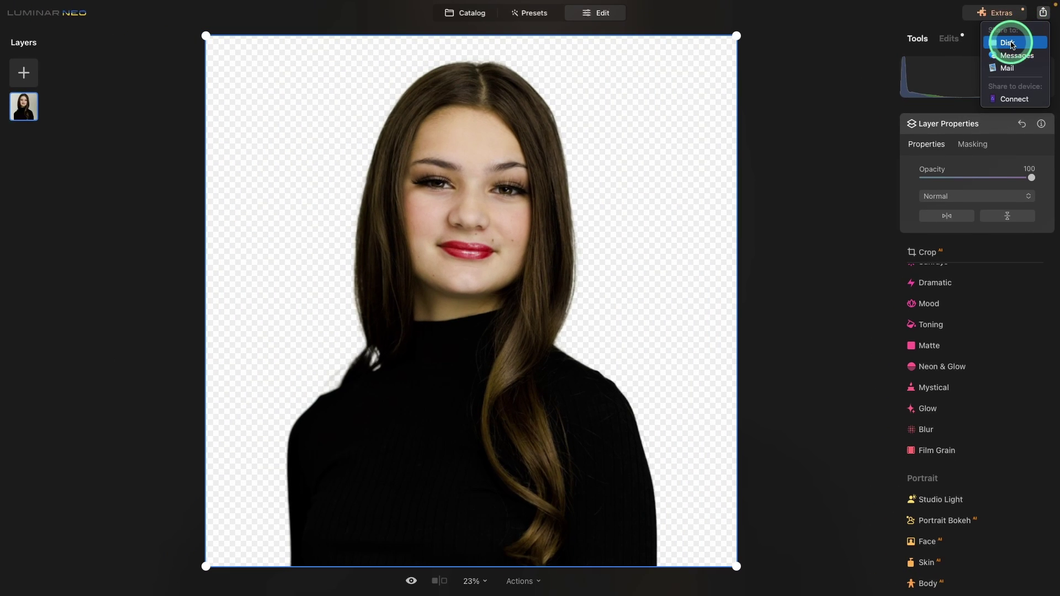
click(1012, 44)
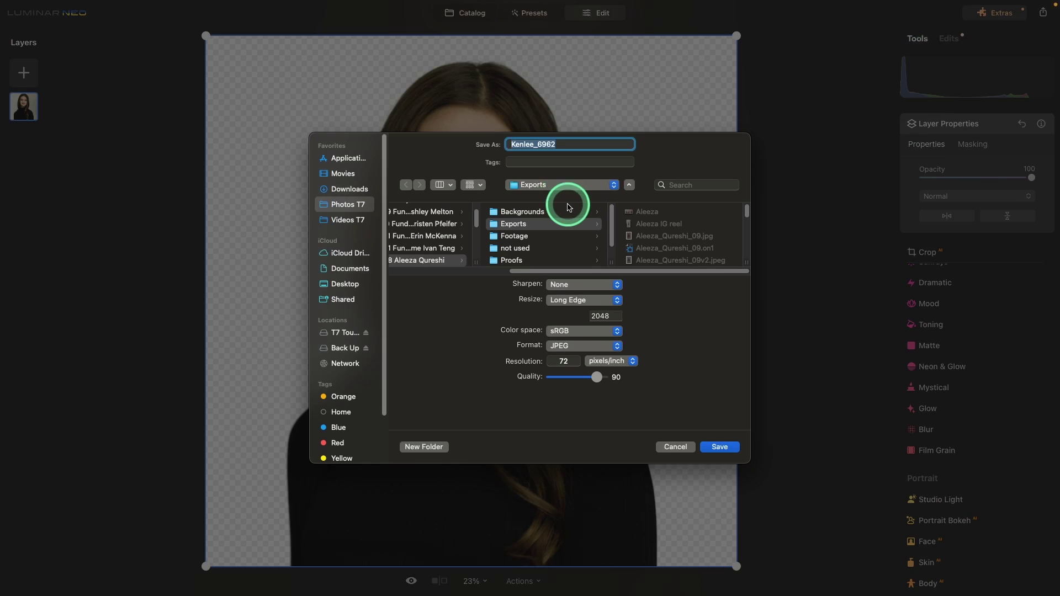
click(345, 284)
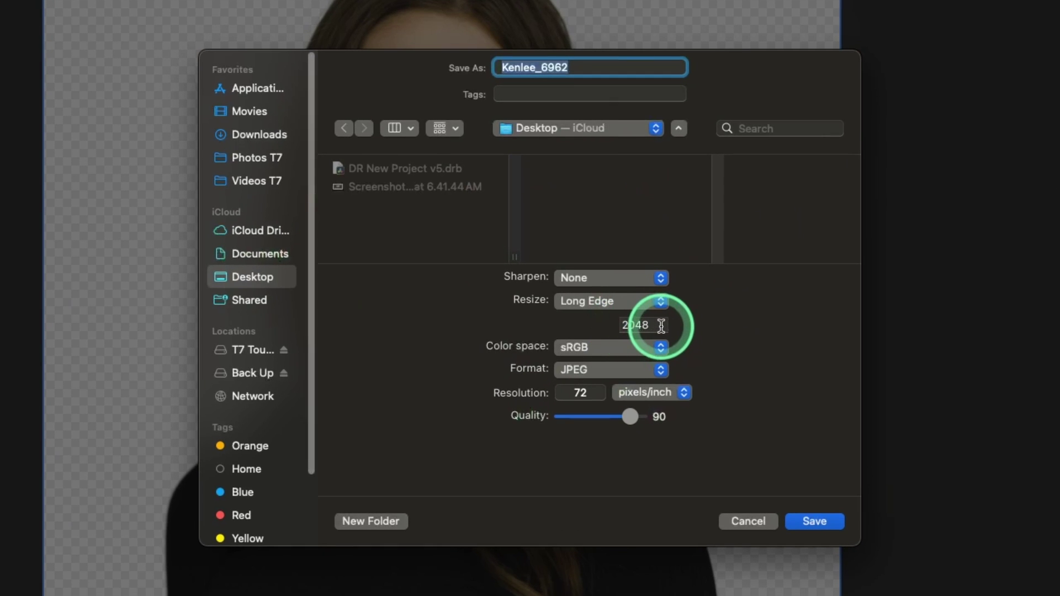
click(623, 300)
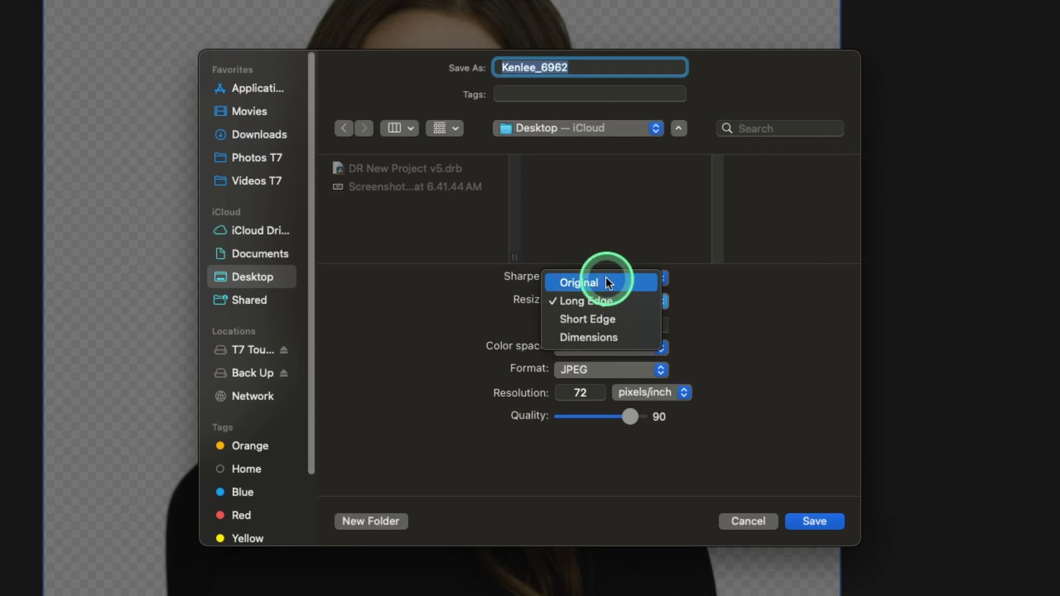
click(608, 278)
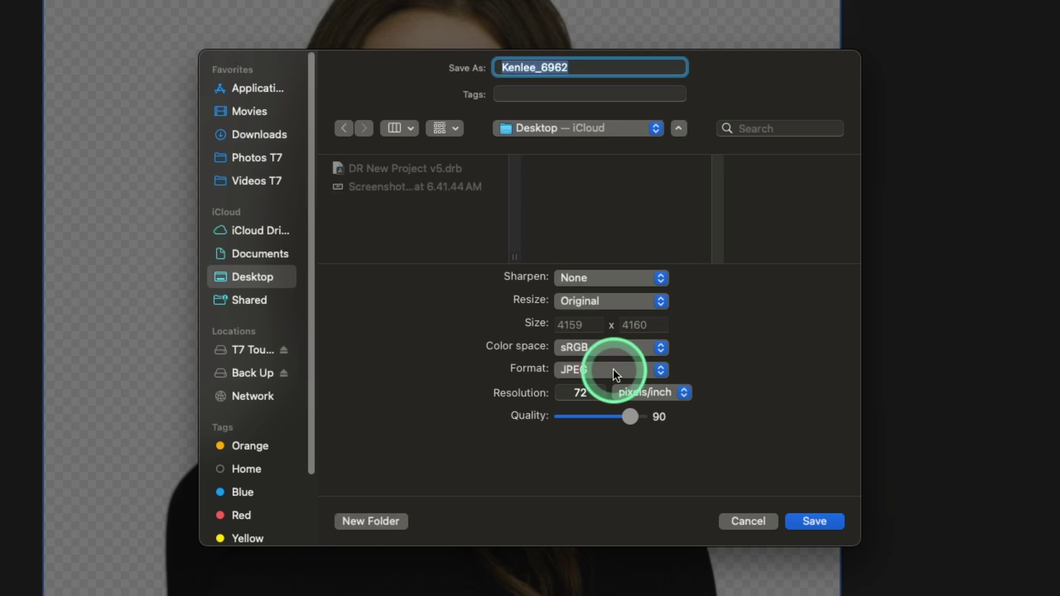
click(655, 369)
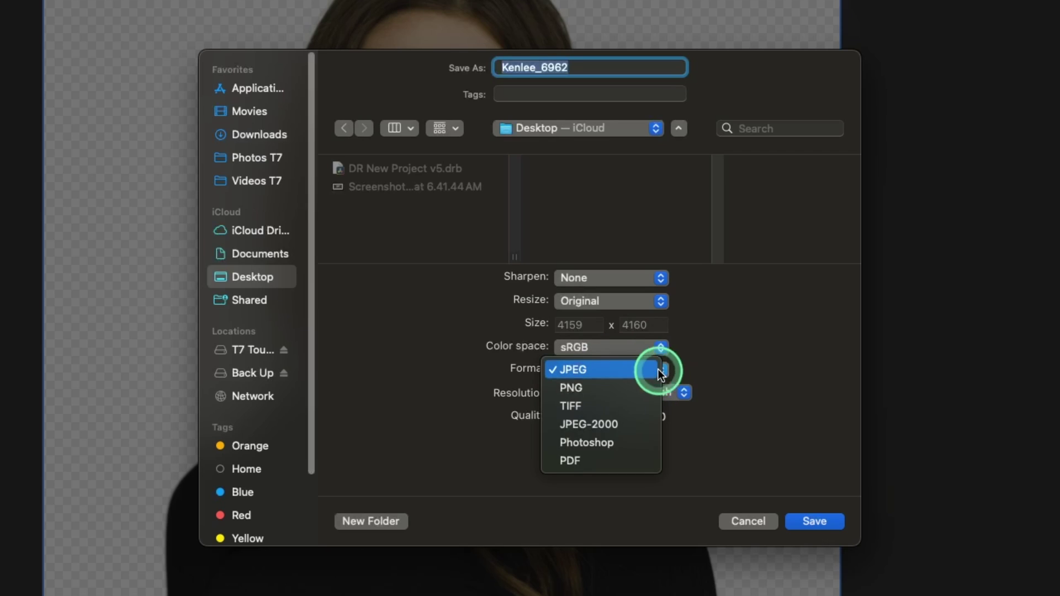
click(619, 389)
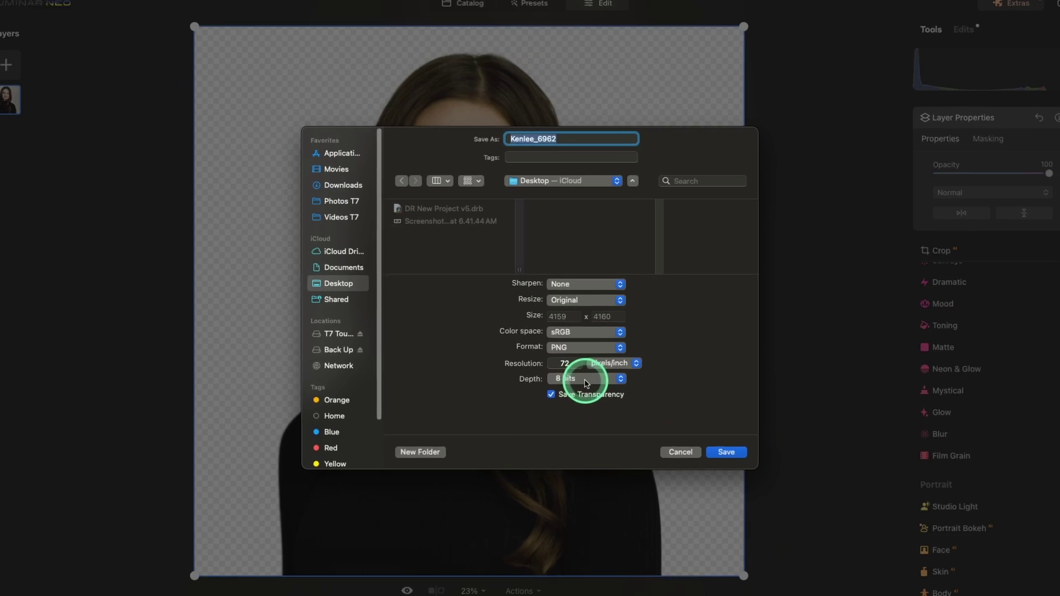
Step: Choose a depth of 8 bits and save the PNG export with Save Transparency enabled
click(646, 419)
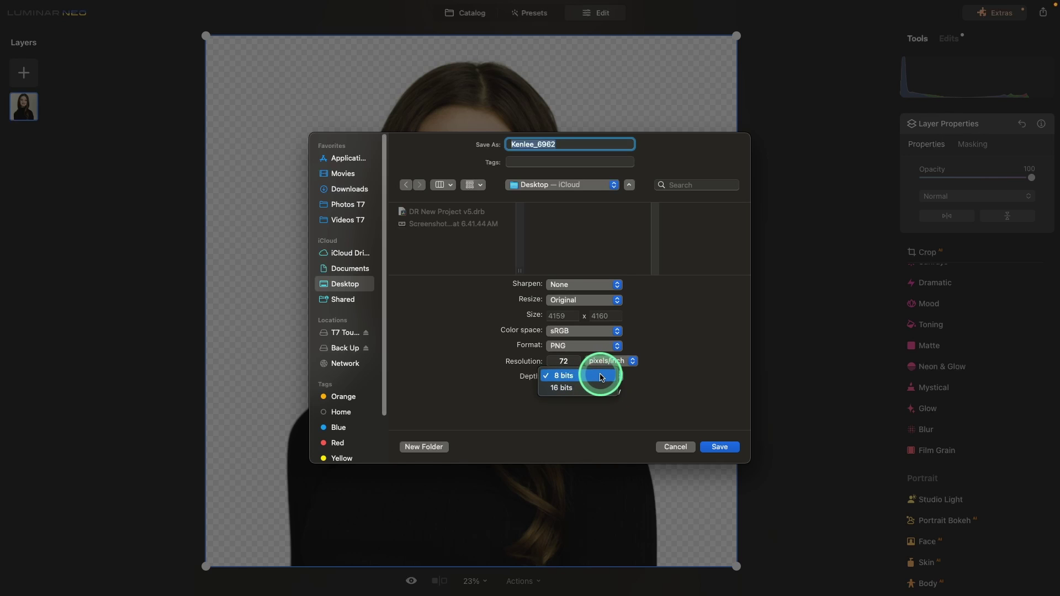
click(606, 376)
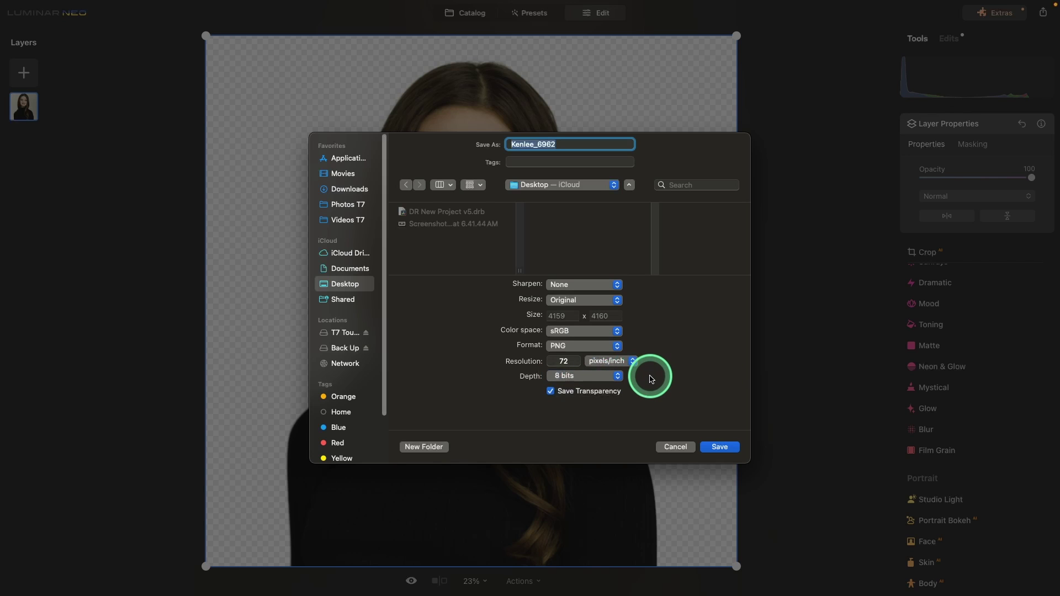
click(610, 380)
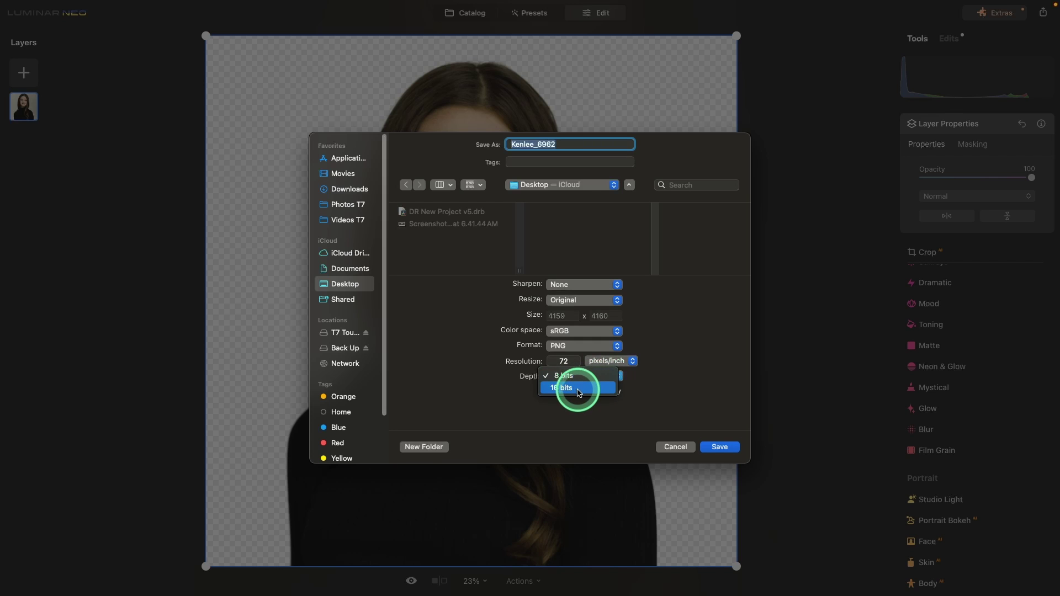
click(709, 442)
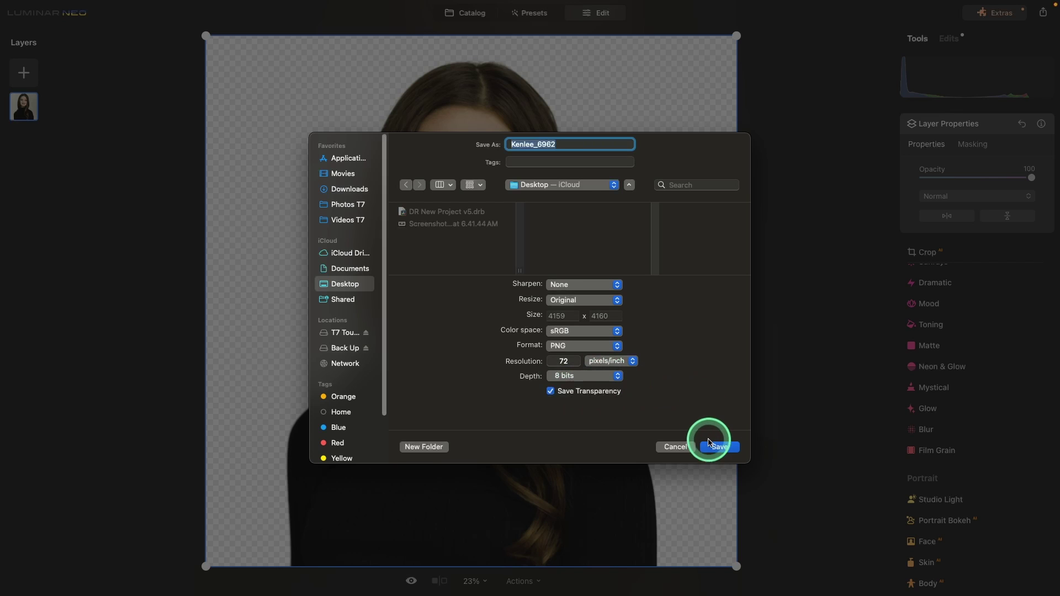
click(709, 442)
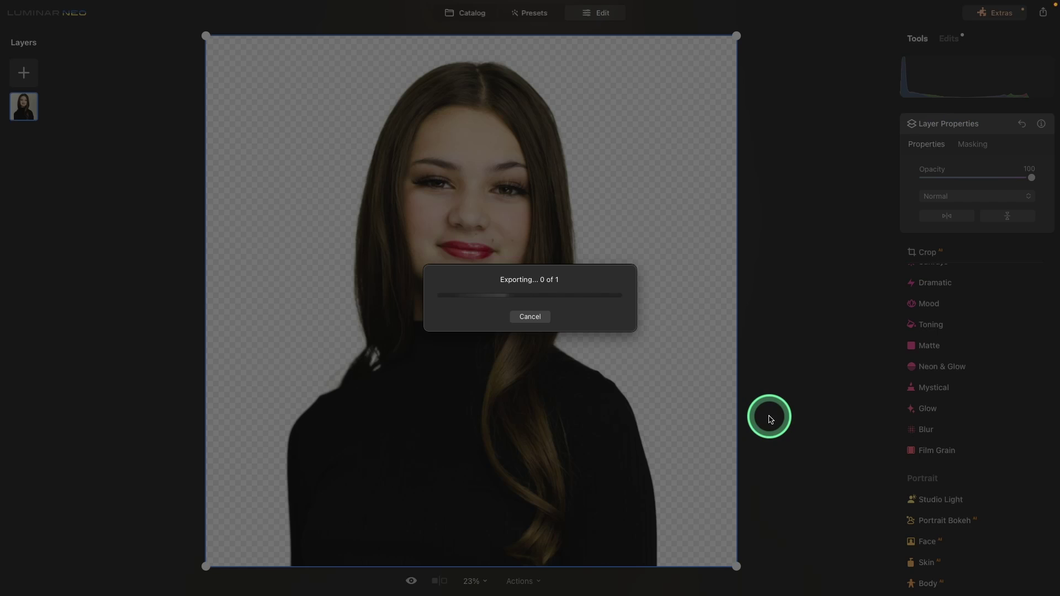